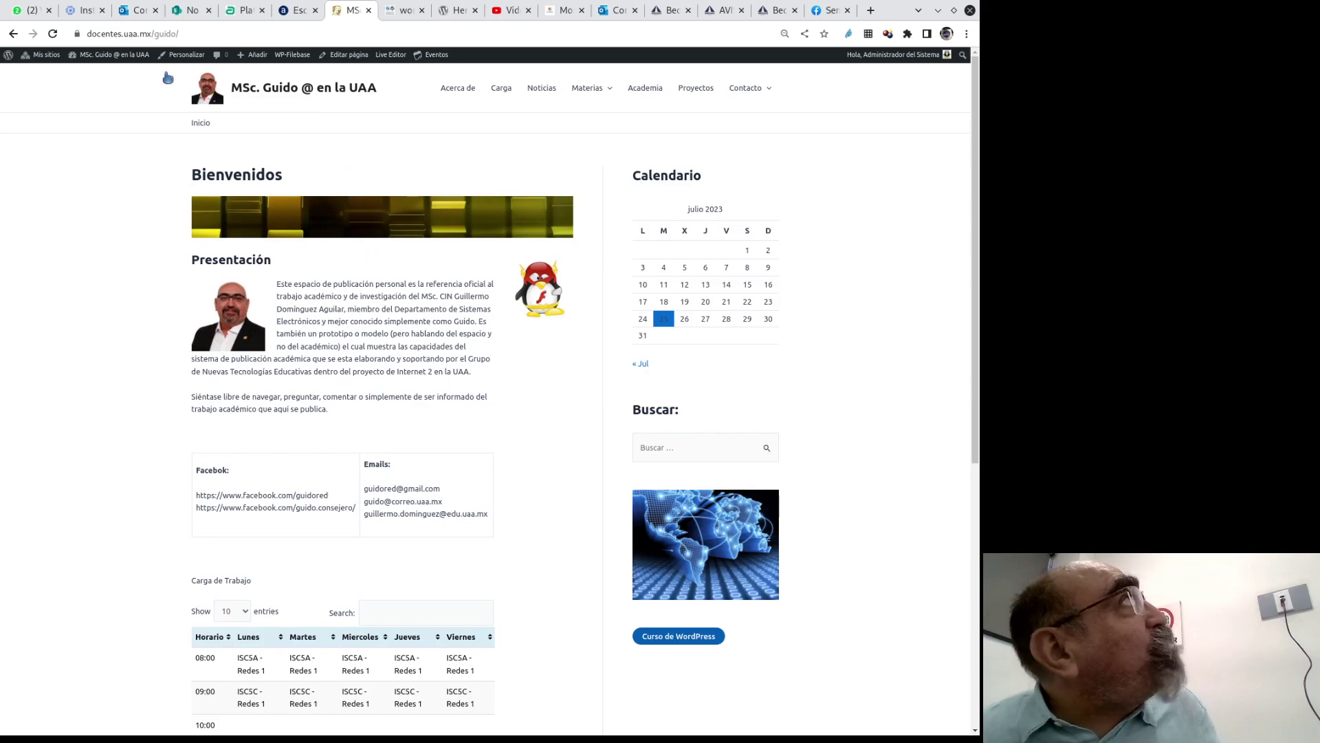
- Go to the site's dashboard and open the list of installed plugins
mouse_move(103, 57)
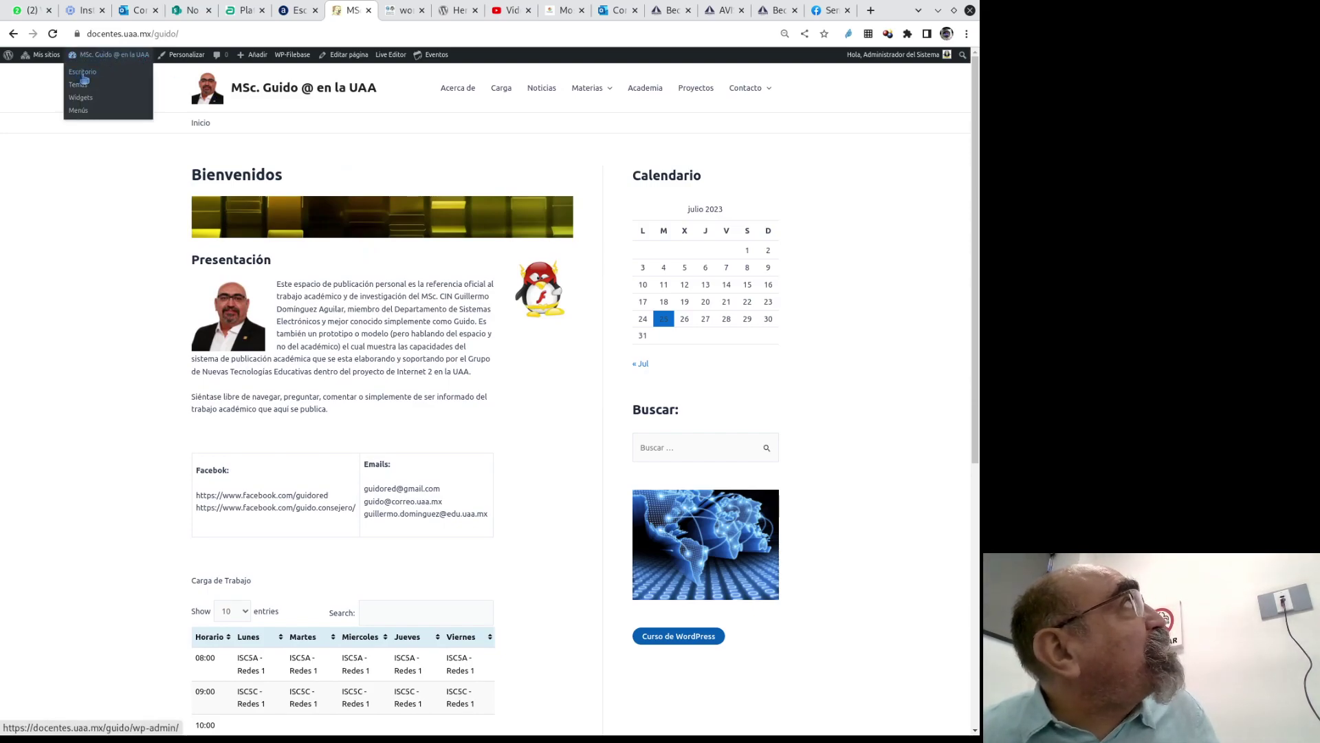
click(83, 76)
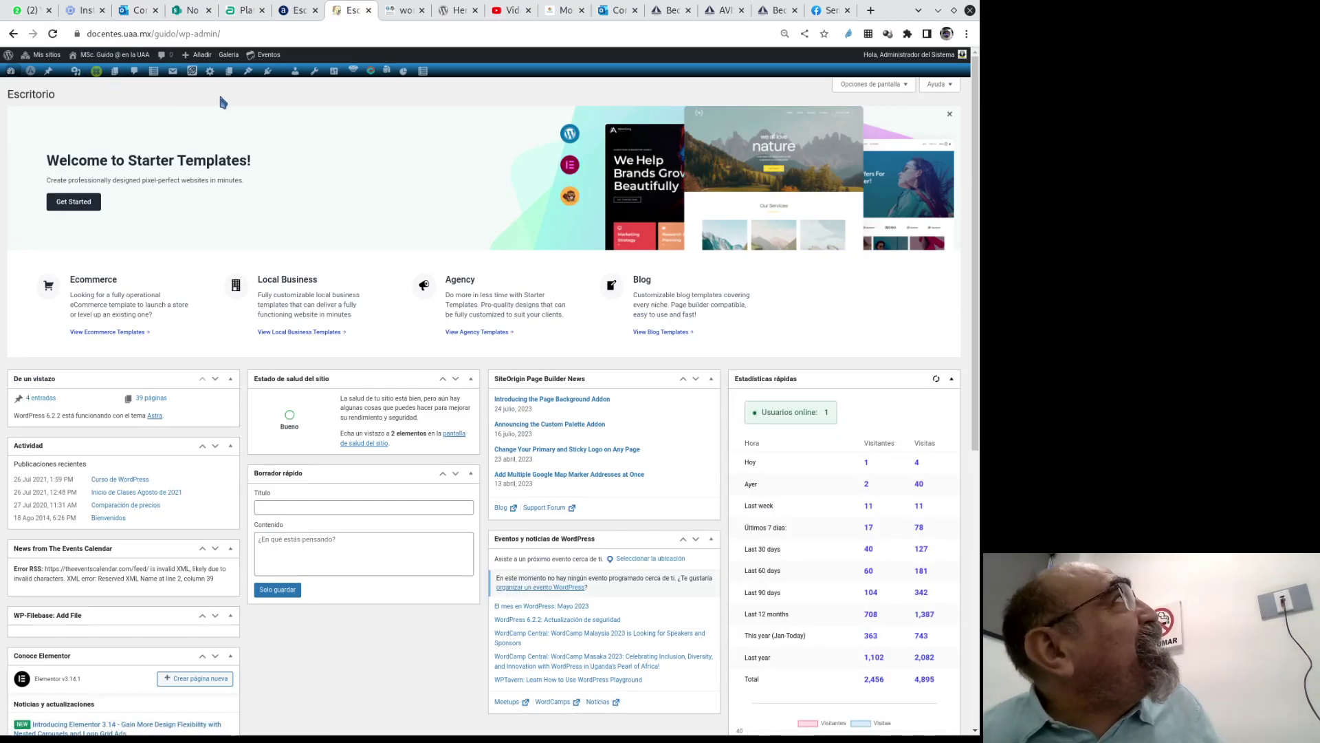
mouse_move(267, 72)
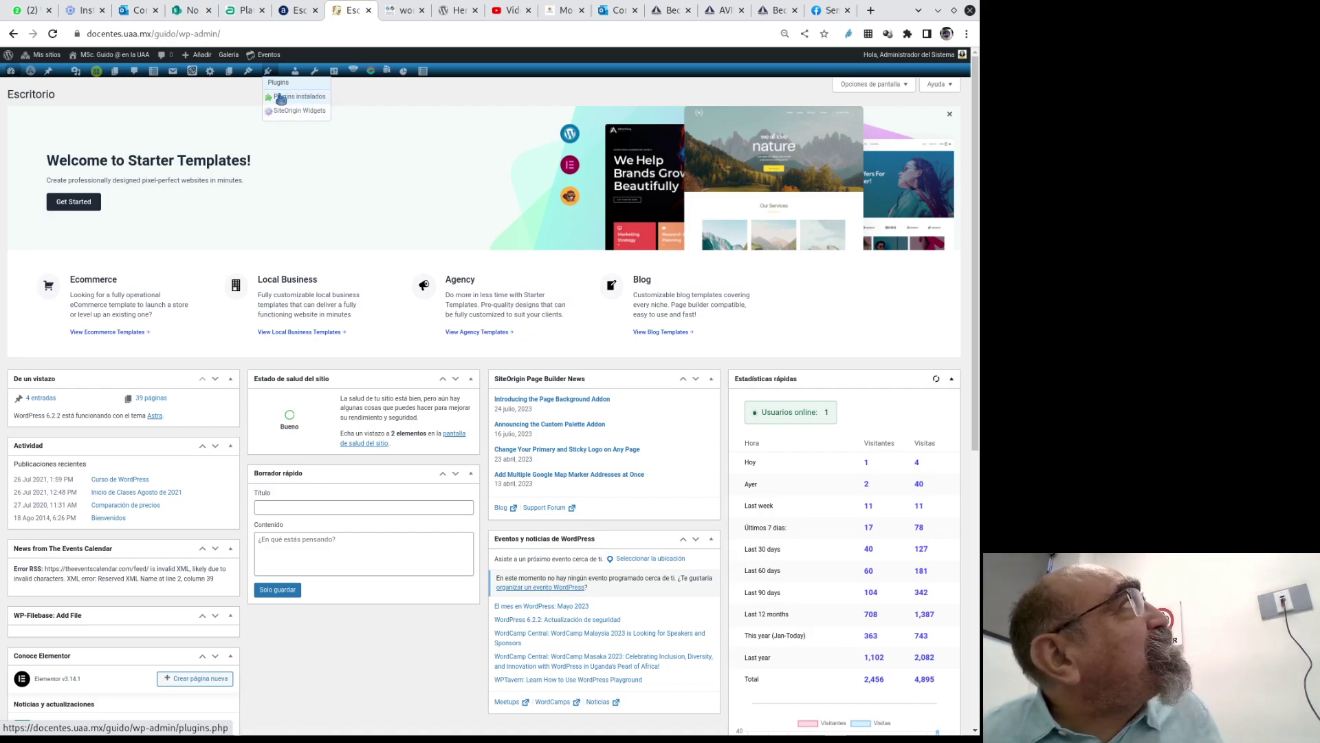
click(279, 99)
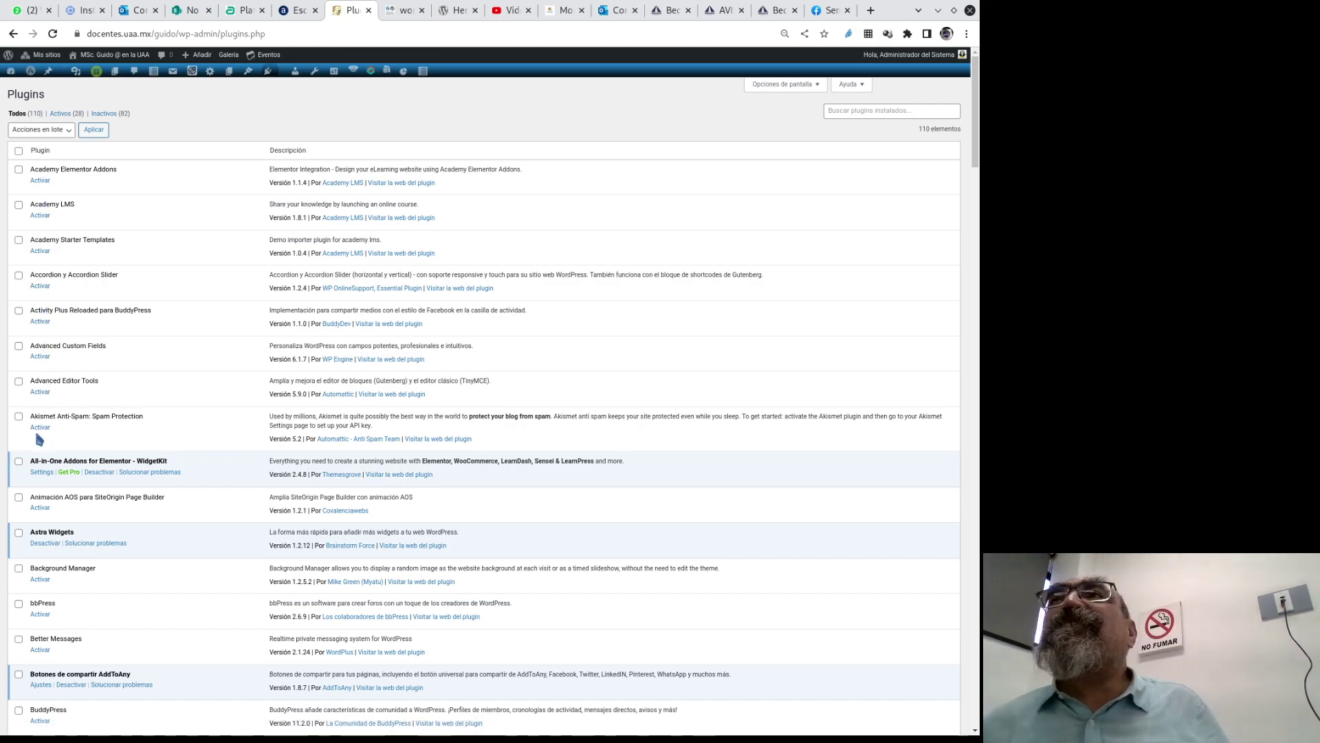
scroll(81, 412, down, 4)
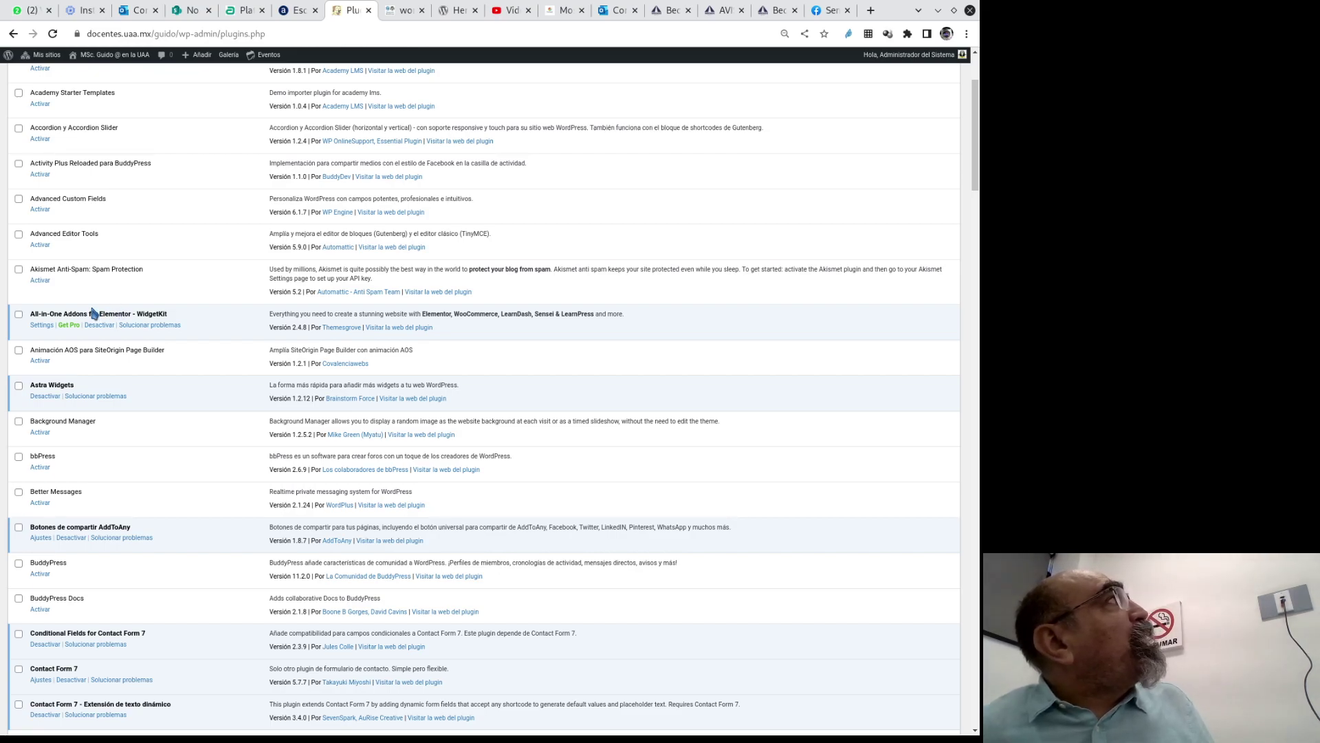
drag(99, 314, 130, 314)
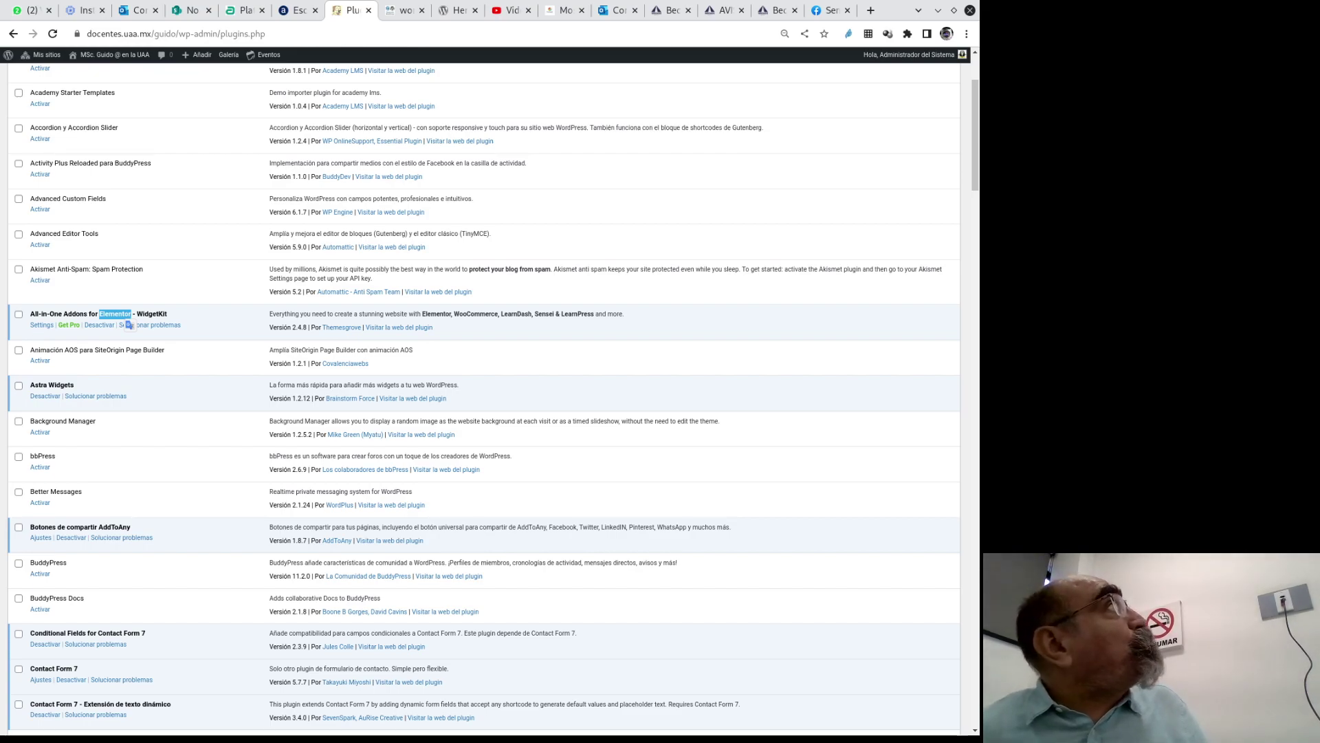
click(19, 314)
click(19, 386)
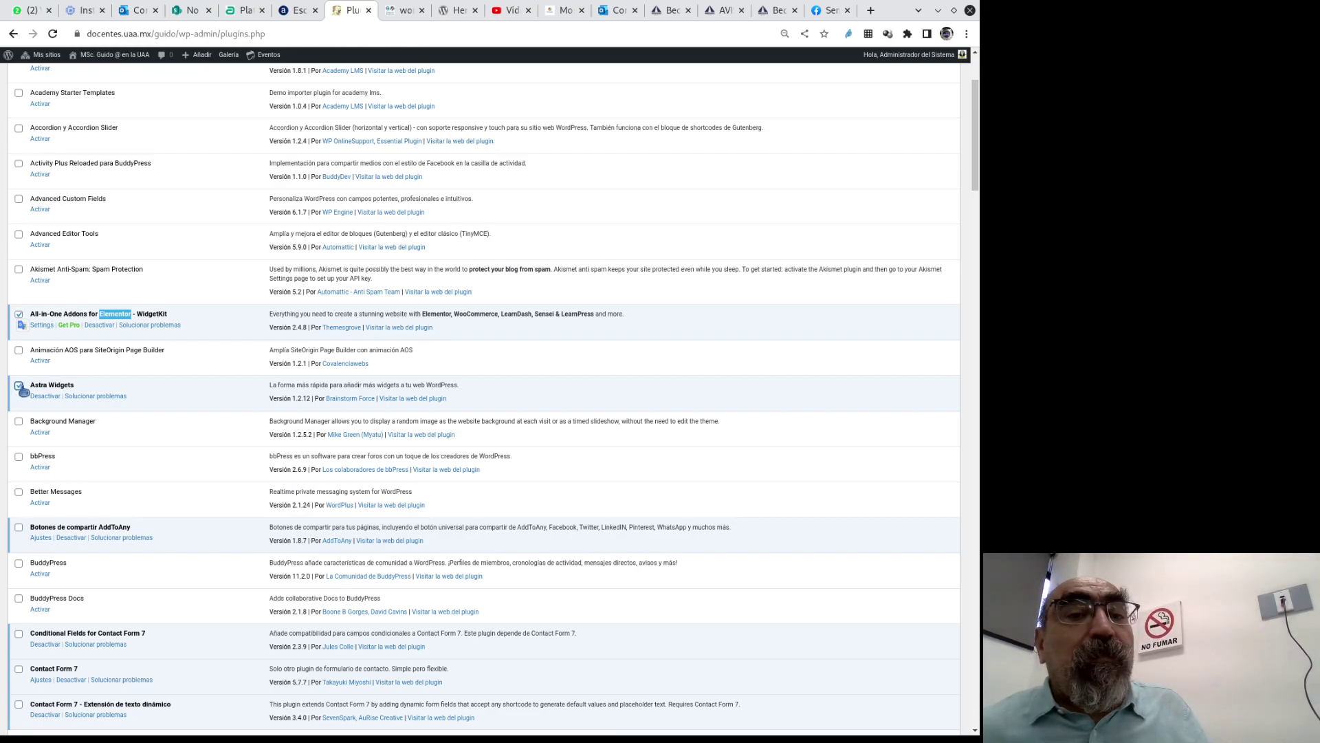
click(19, 315)
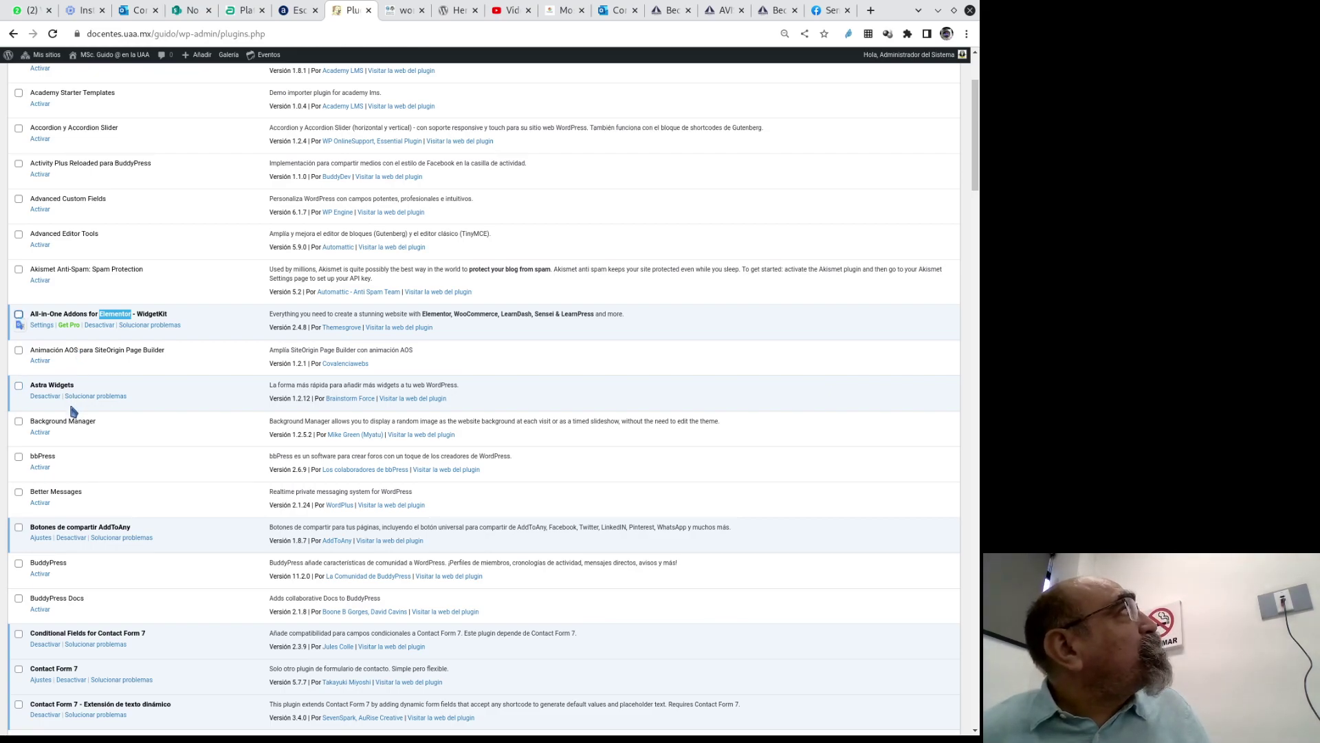
- Select the inactive plugins Elementor Addon Elements and Elementor Header & Footer Builder in the plugin list
scroll(84, 415, down, 3)
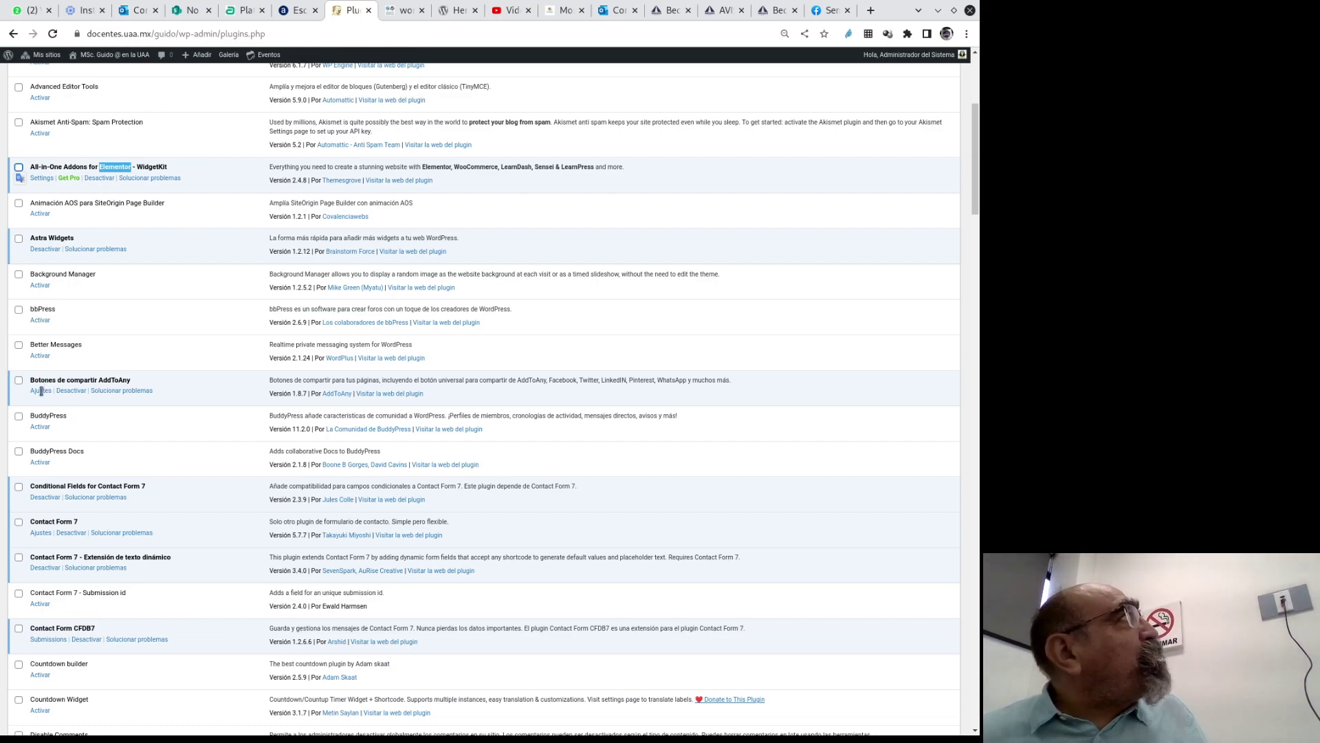
scroll(47, 521, down, 3)
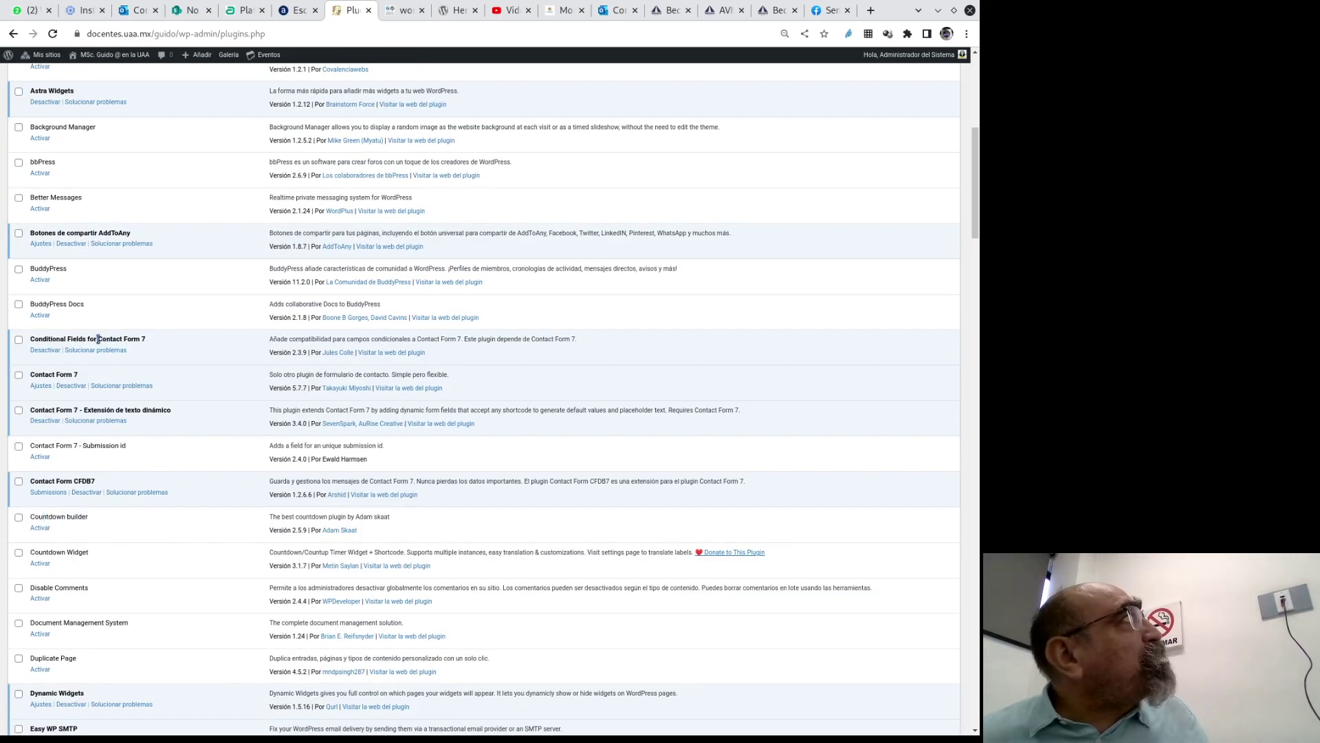
drag(97, 339, 152, 347)
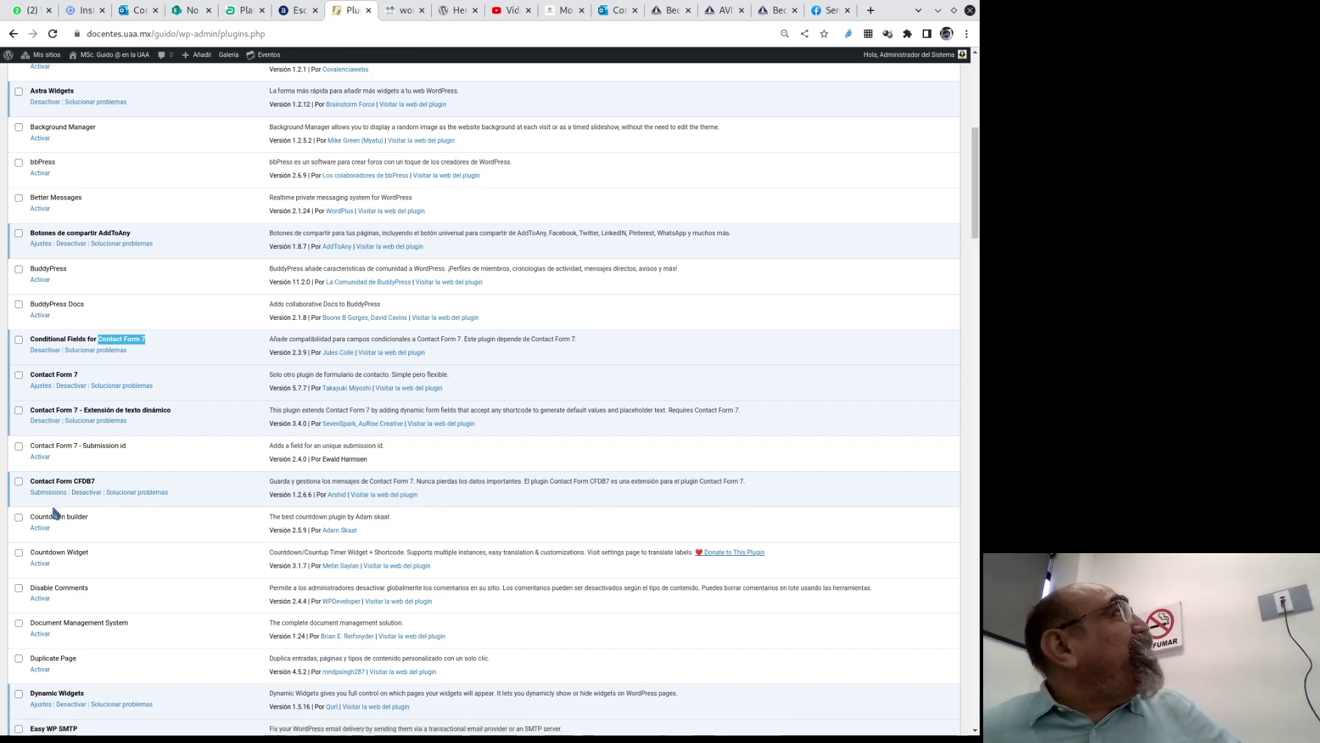
scroll(57, 523, down, 4)
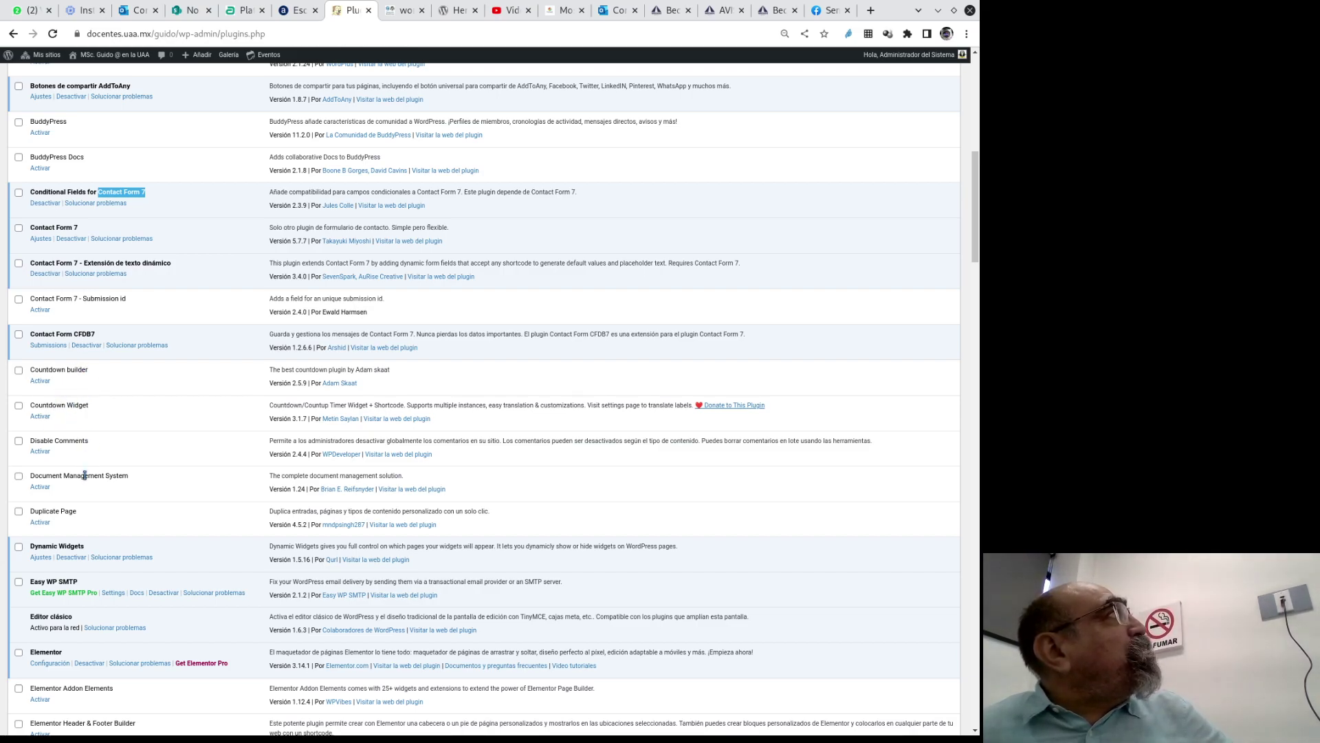
scroll(69, 544, down, 2)
scroll(68, 546, down, 2)
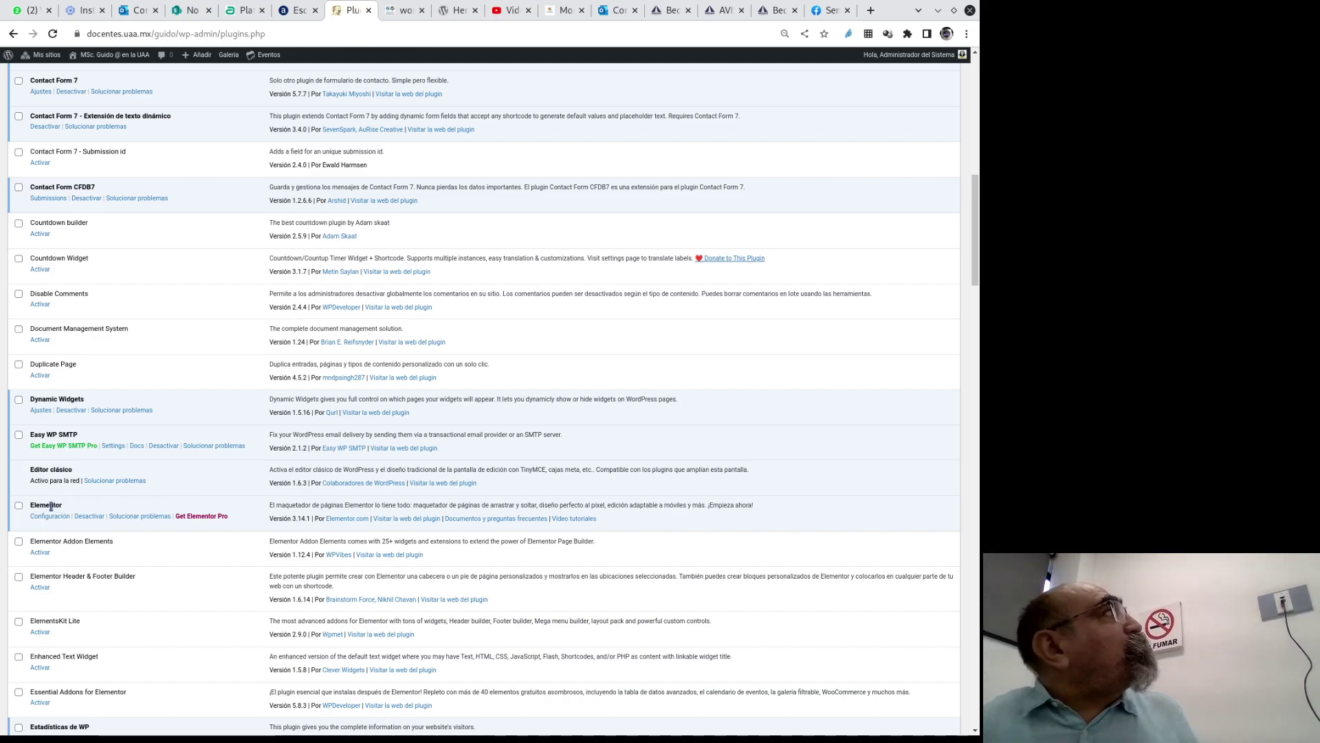
scroll(54, 562, down, 2)
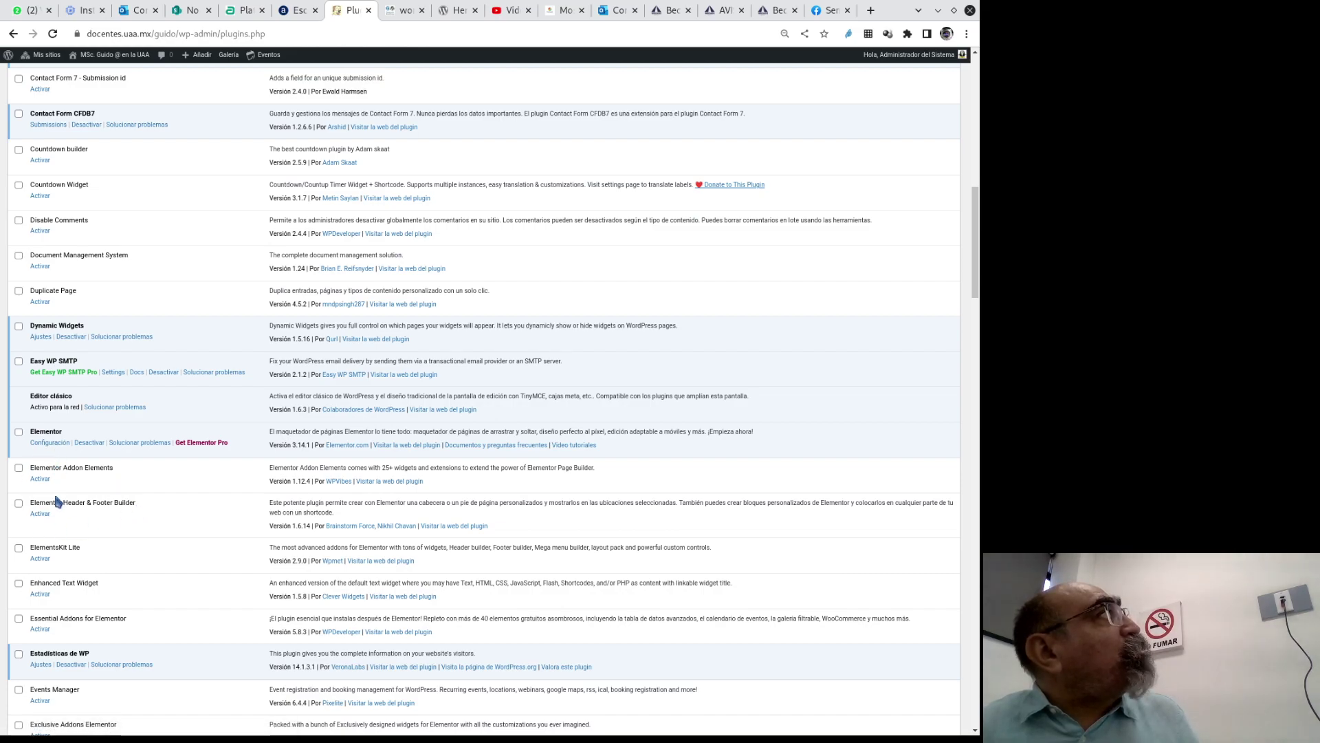
click(18, 467)
click(18, 503)
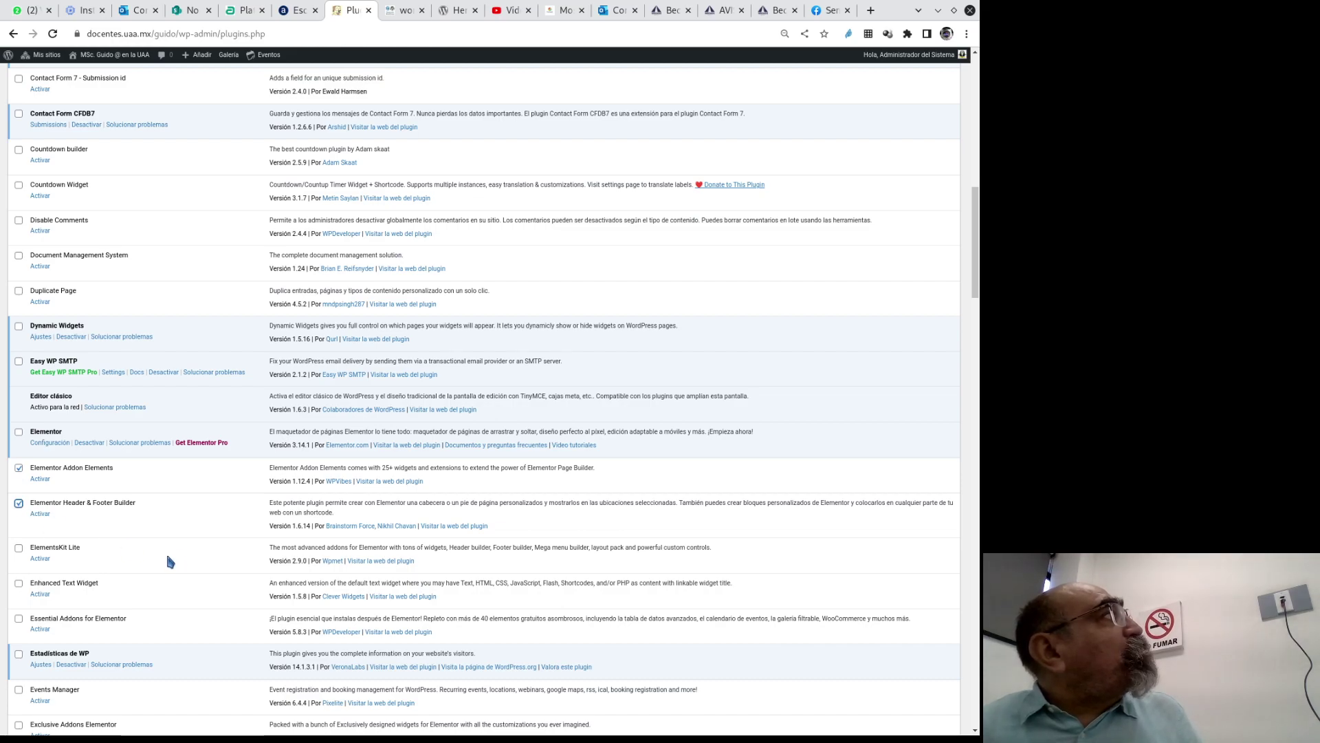
- Review the remaining installed plugins, from ElementsKit Lite to the end of the list, checking which are active and what they provide
scroll(167, 559, down, 1)
scroll(167, 559, down, 2)
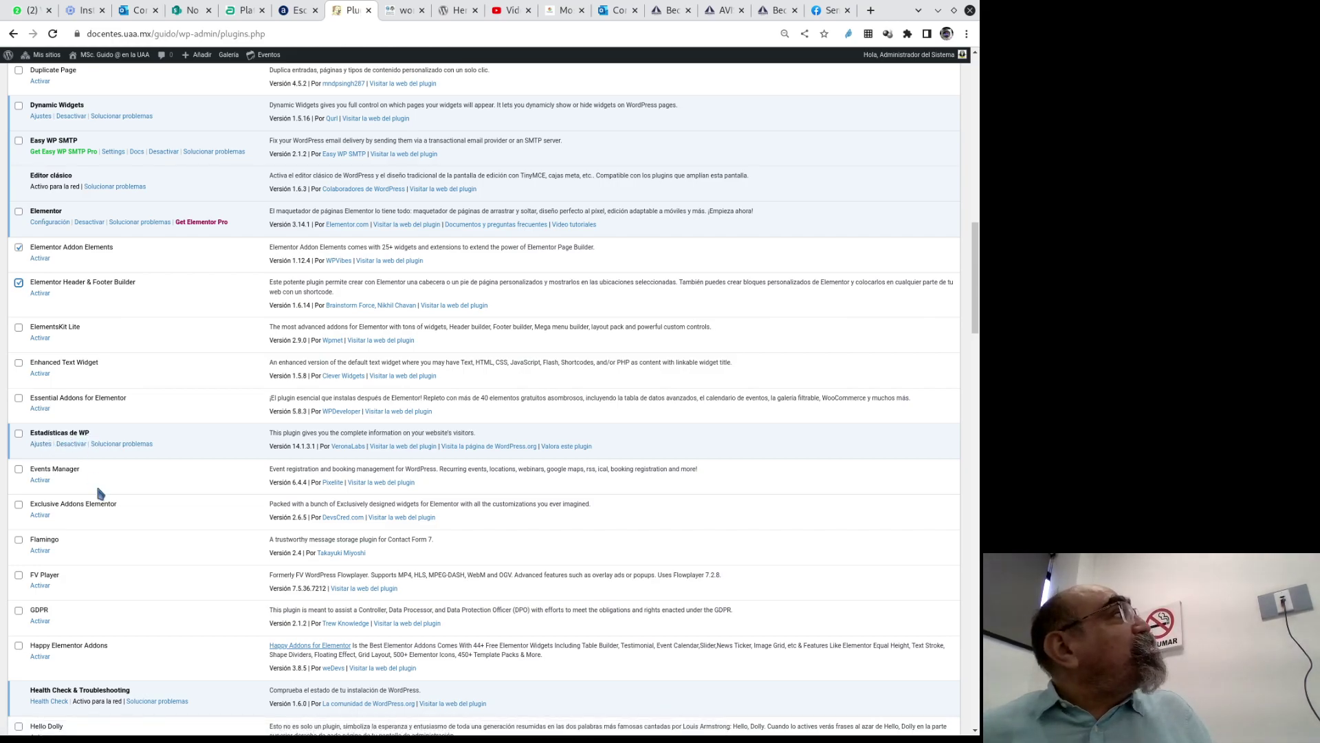
scroll(75, 499, down, 2)
scroll(68, 493, down, 2)
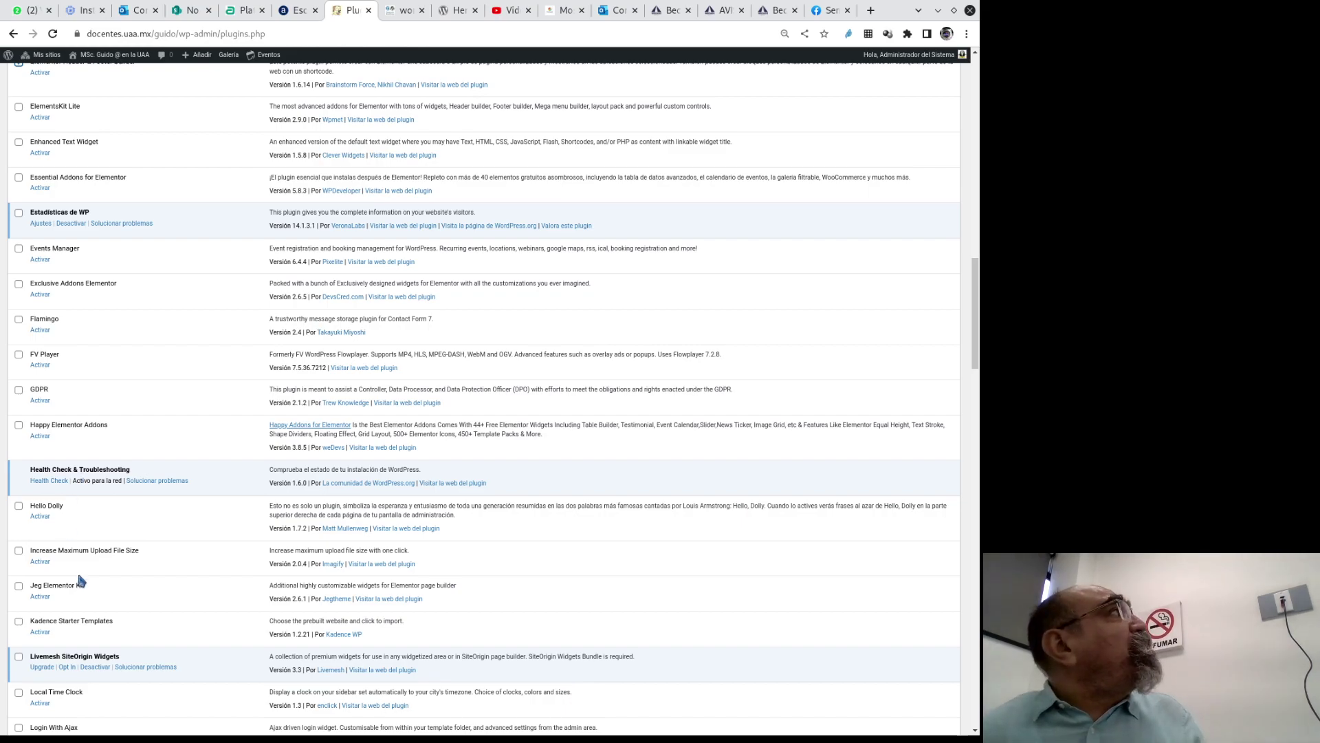
scroll(80, 548, down, 2)
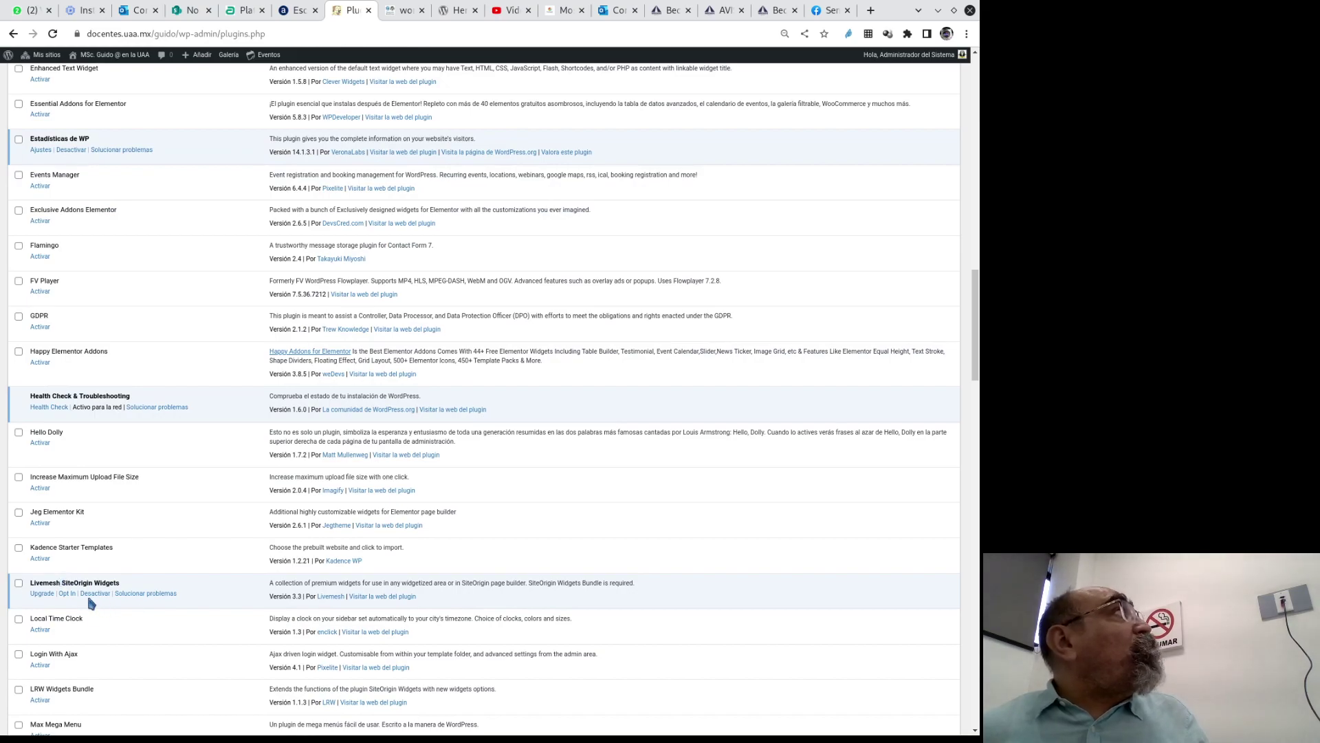
drag(62, 583, 129, 587)
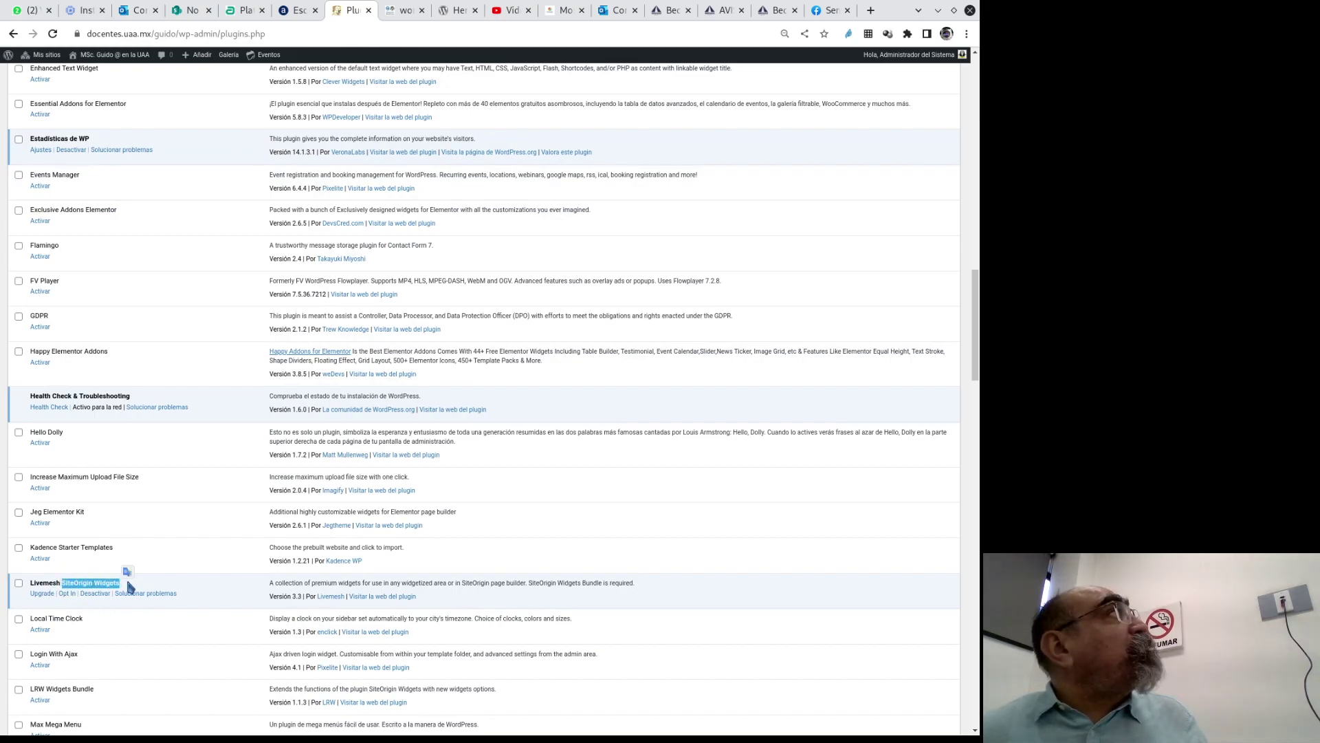
scroll(138, 625, down, 4)
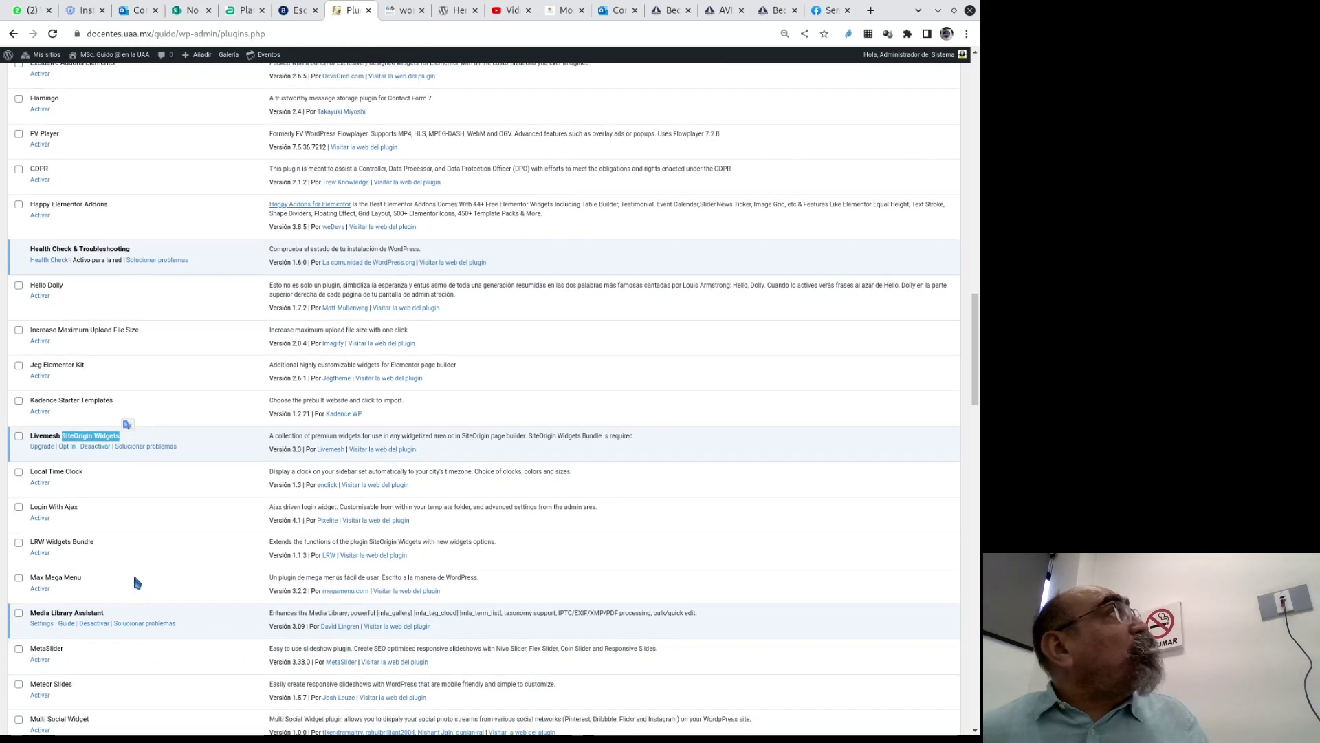
scroll(138, 582, down, 4)
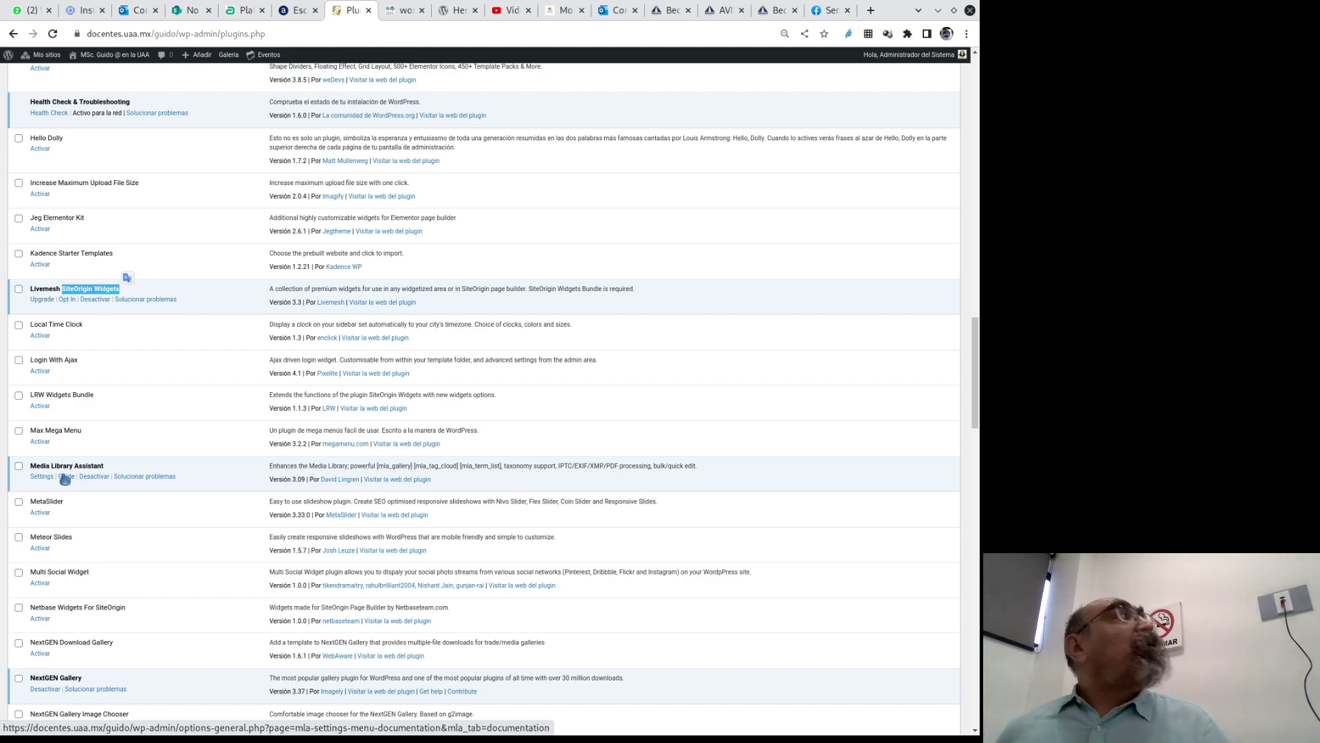
scroll(74, 518, down, 3)
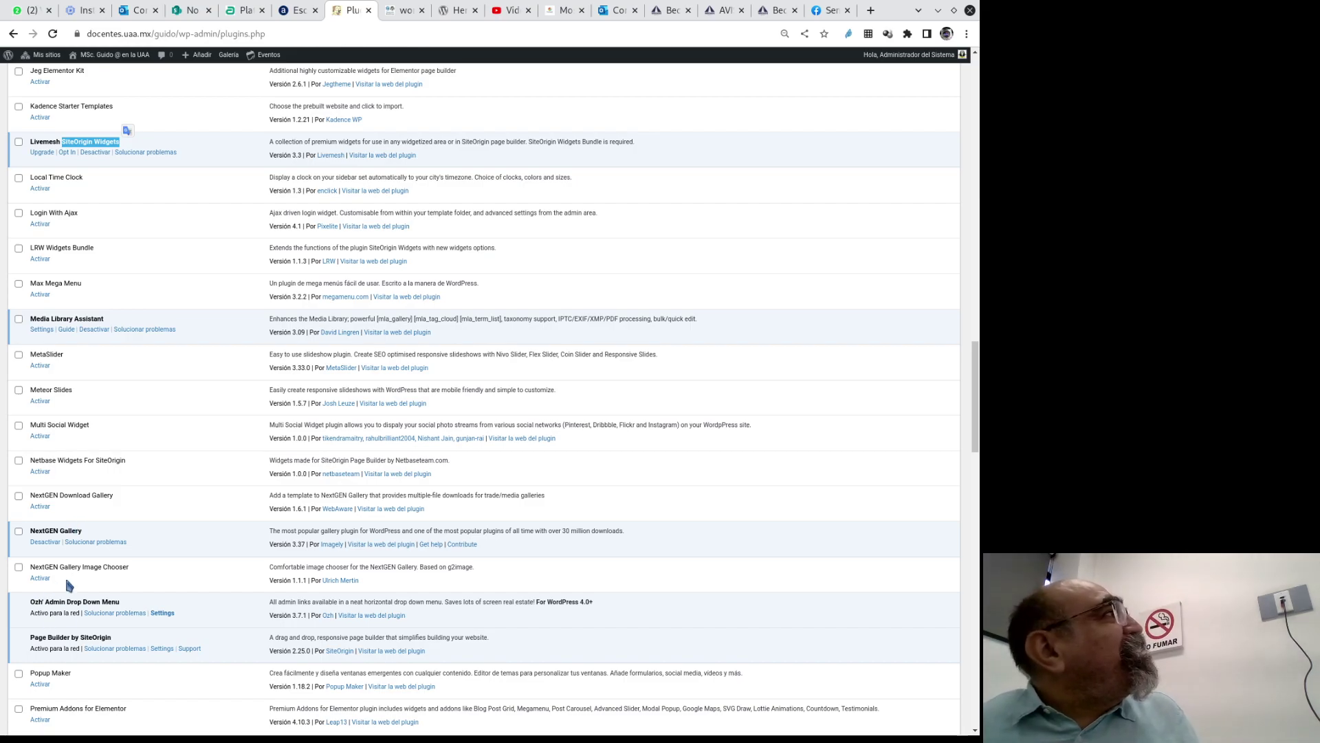
scroll(64, 585, down, 4)
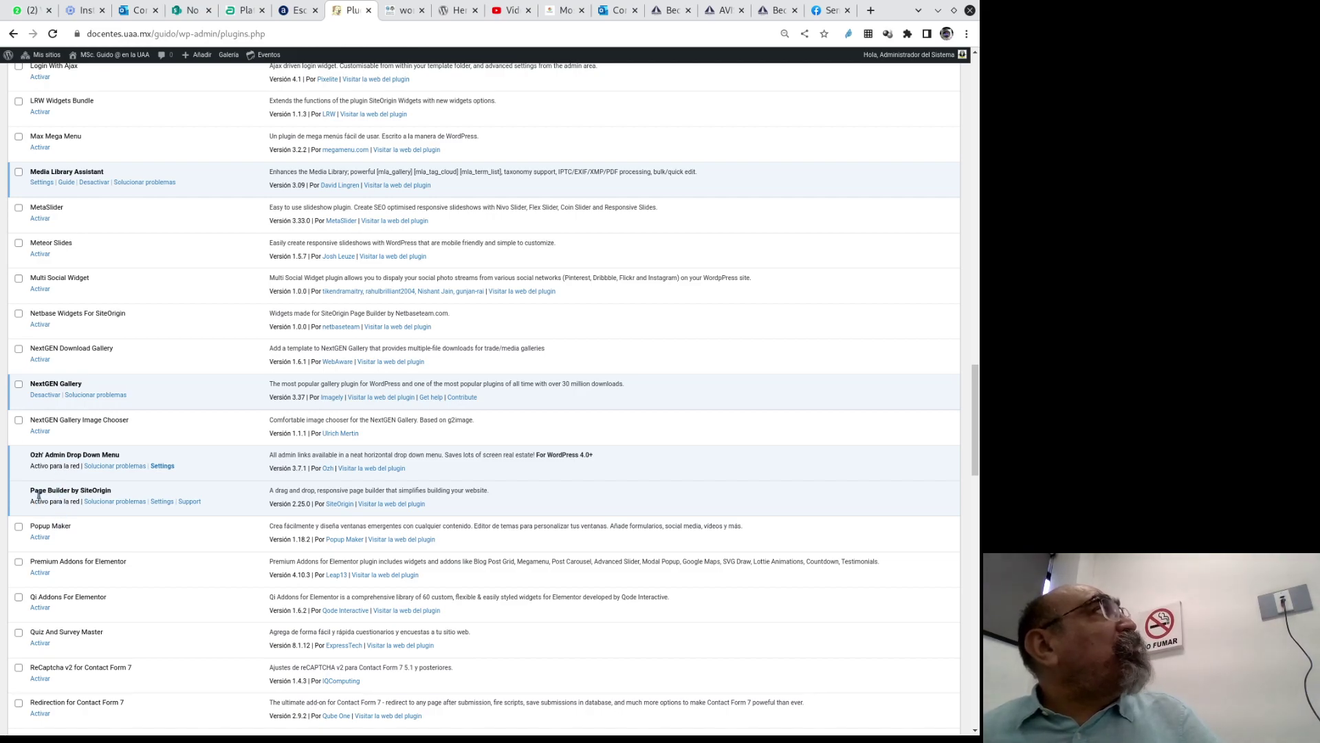
scroll(147, 593, down, 2)
scroll(122, 579, down, 4)
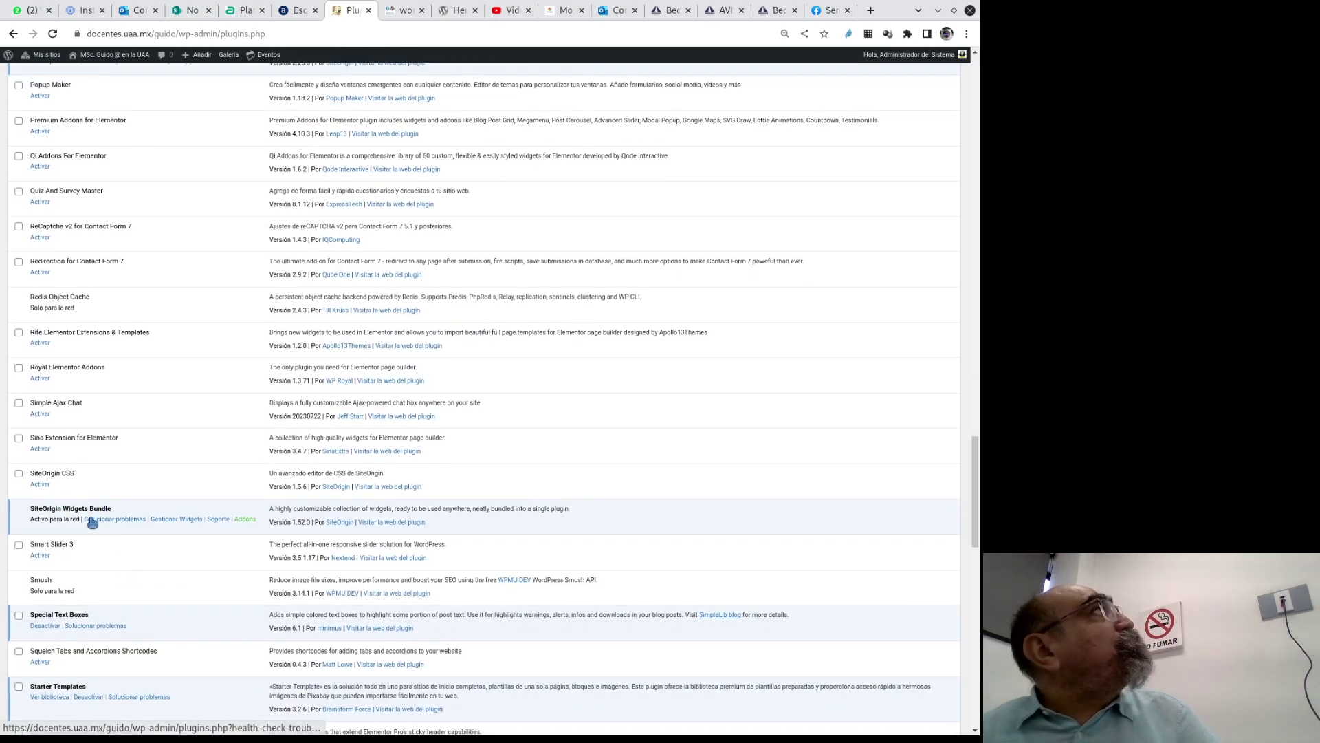
scroll(68, 625, down, 1)
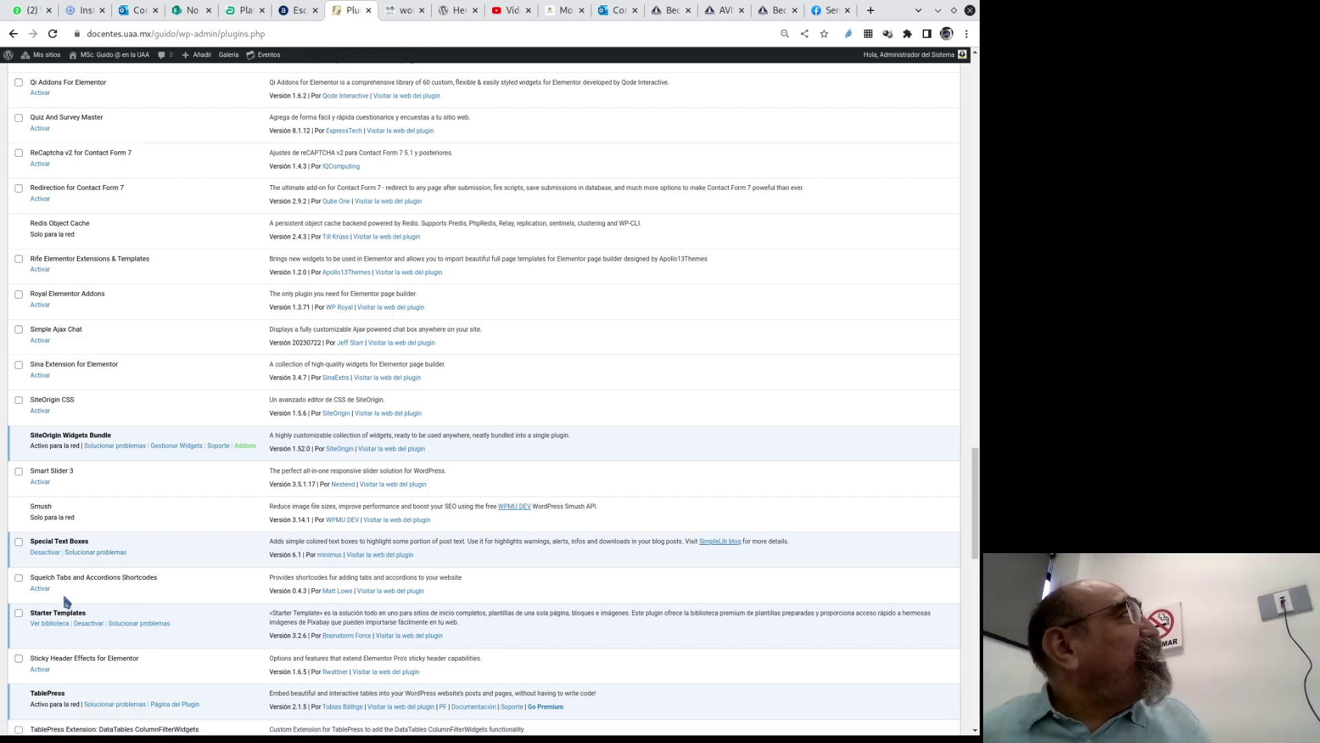
scroll(55, 581, down, 2)
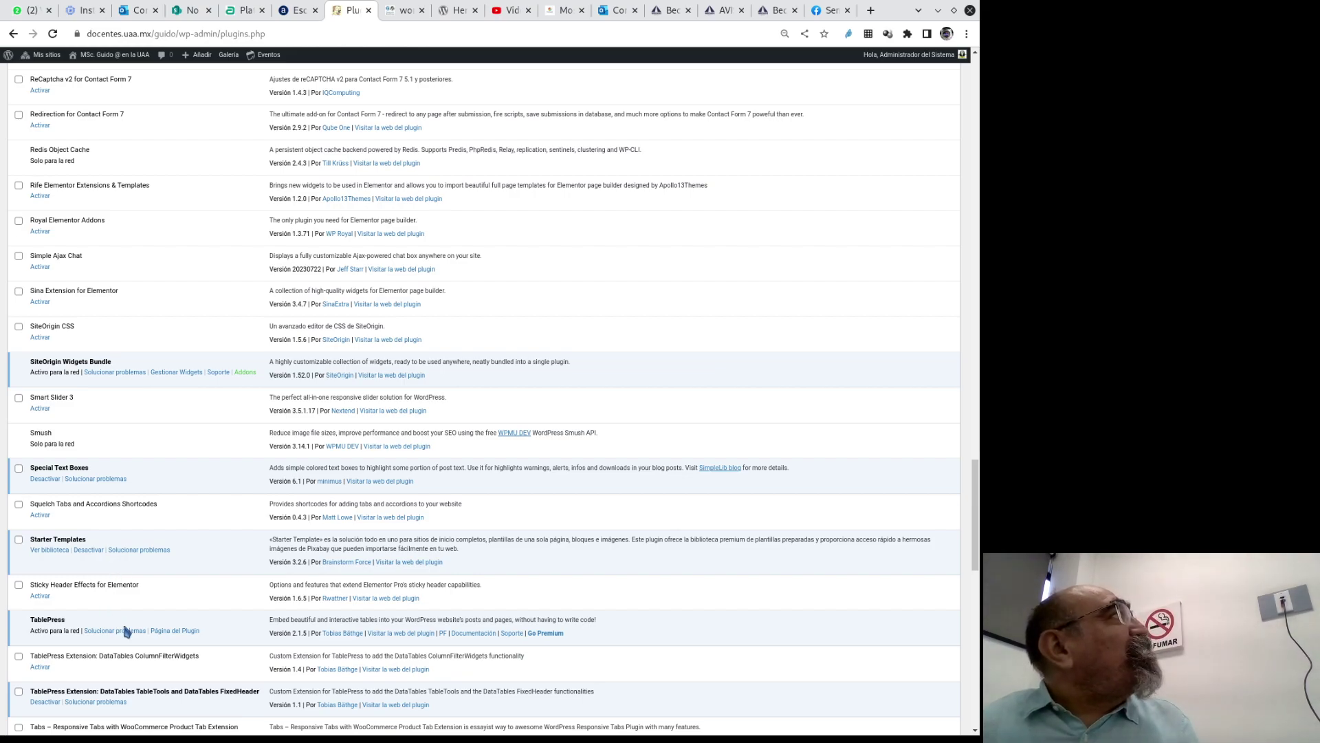
scroll(124, 628, down, 2)
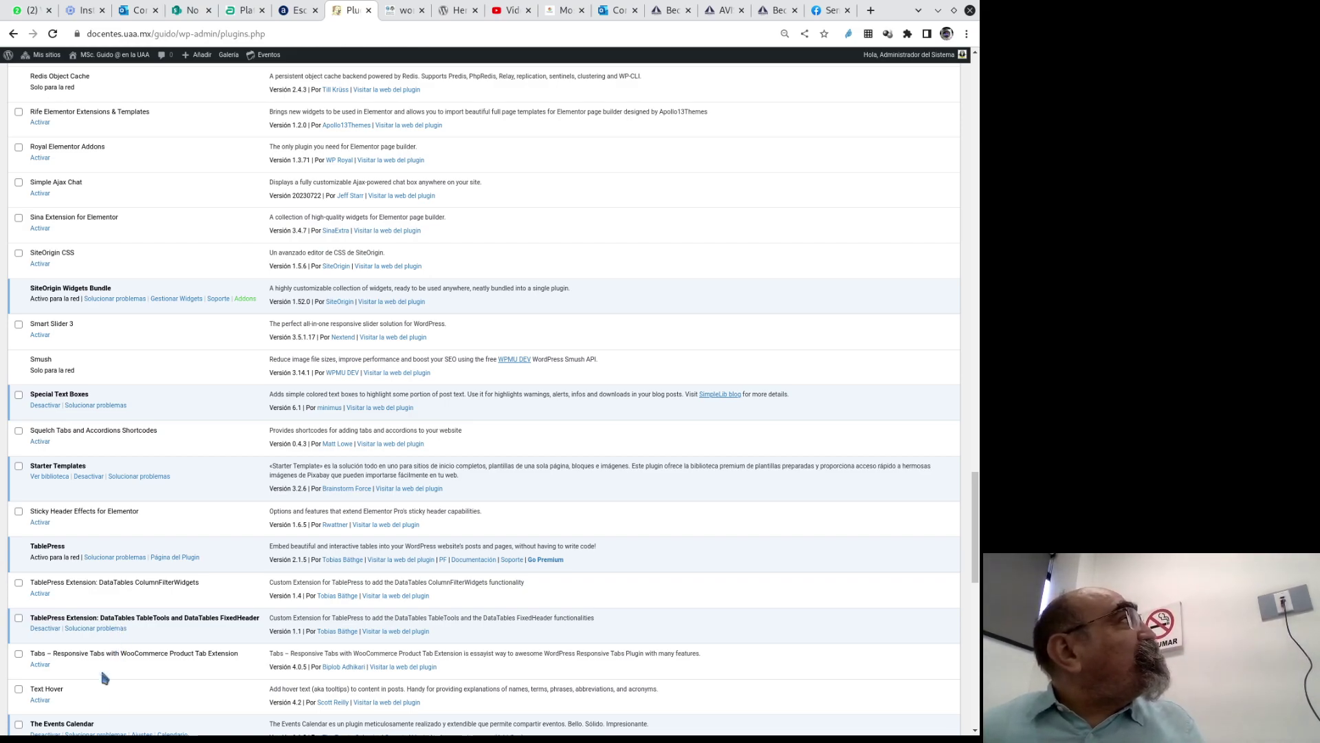
scroll(113, 666, down, 2)
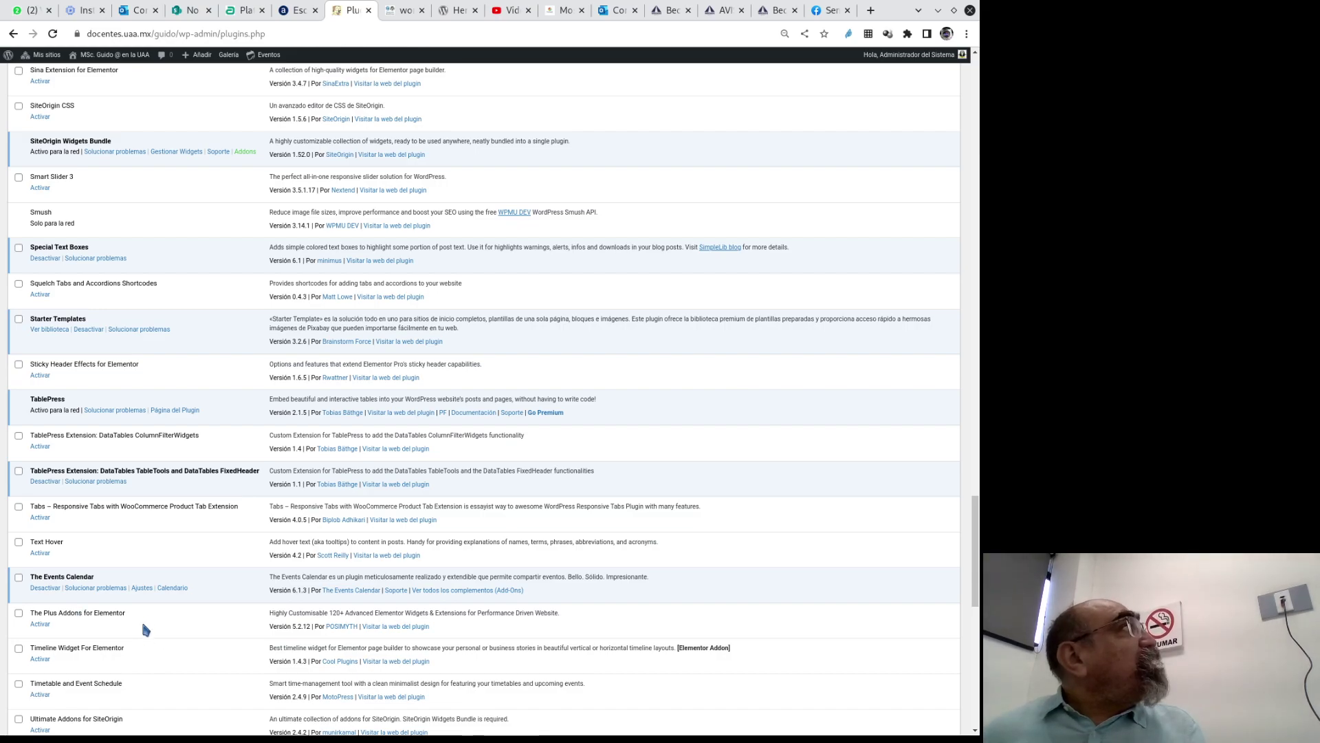
scroll(141, 615, down, 3)
scroll(140, 609, down, 3)
scroll(141, 609, down, 7)
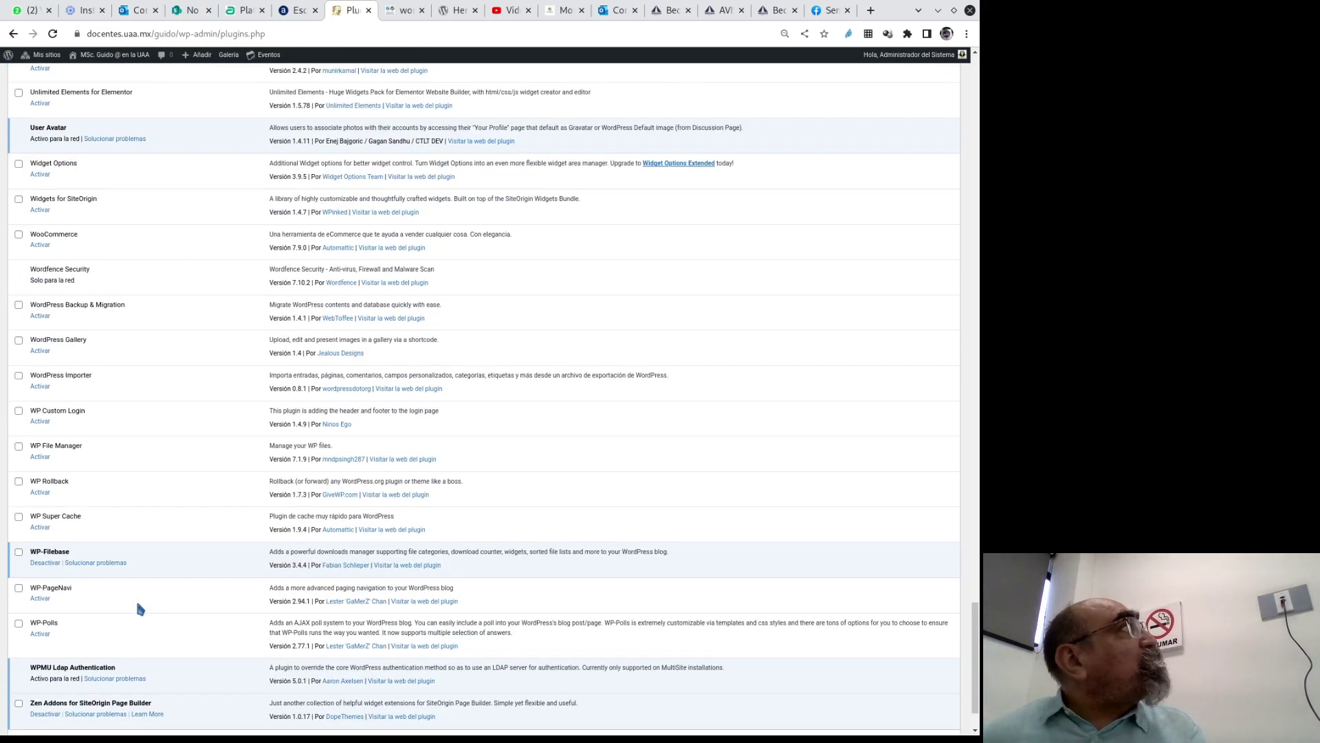
scroll(141, 609, down, 2)
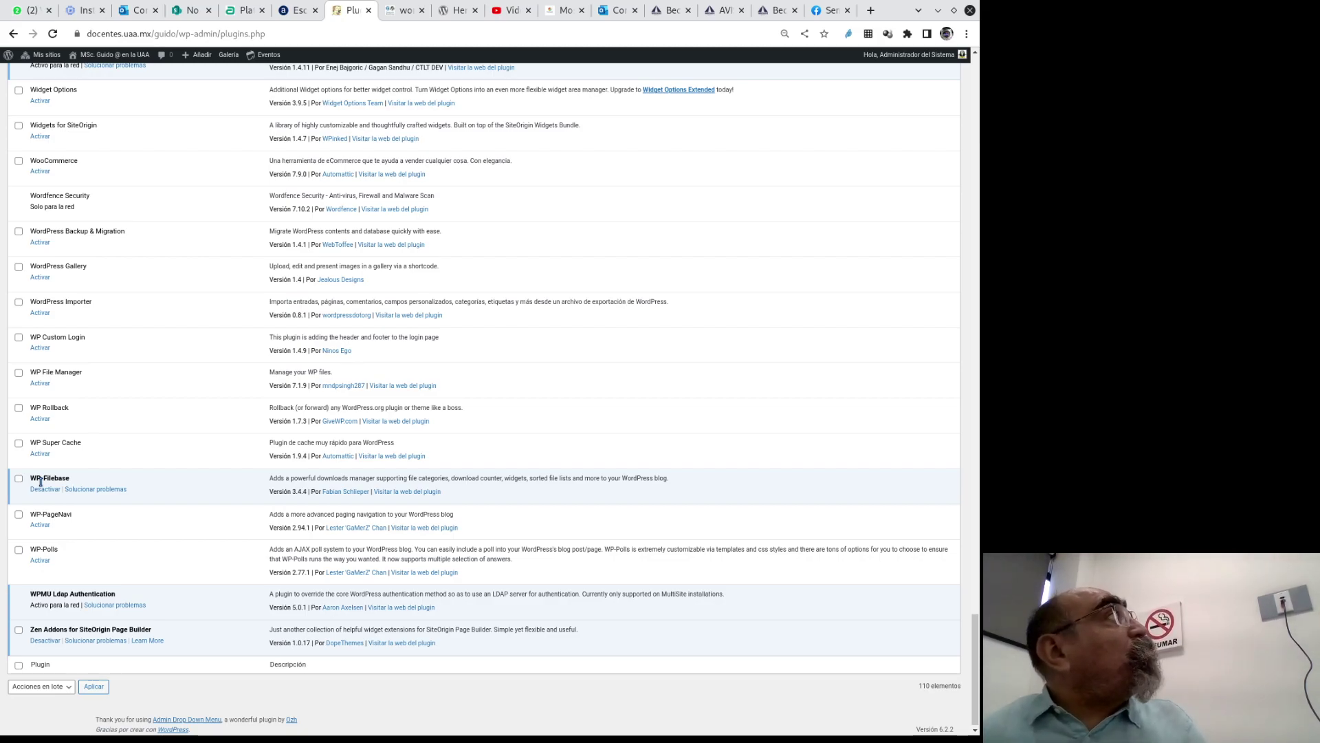
scroll(76, 496, down, 1)
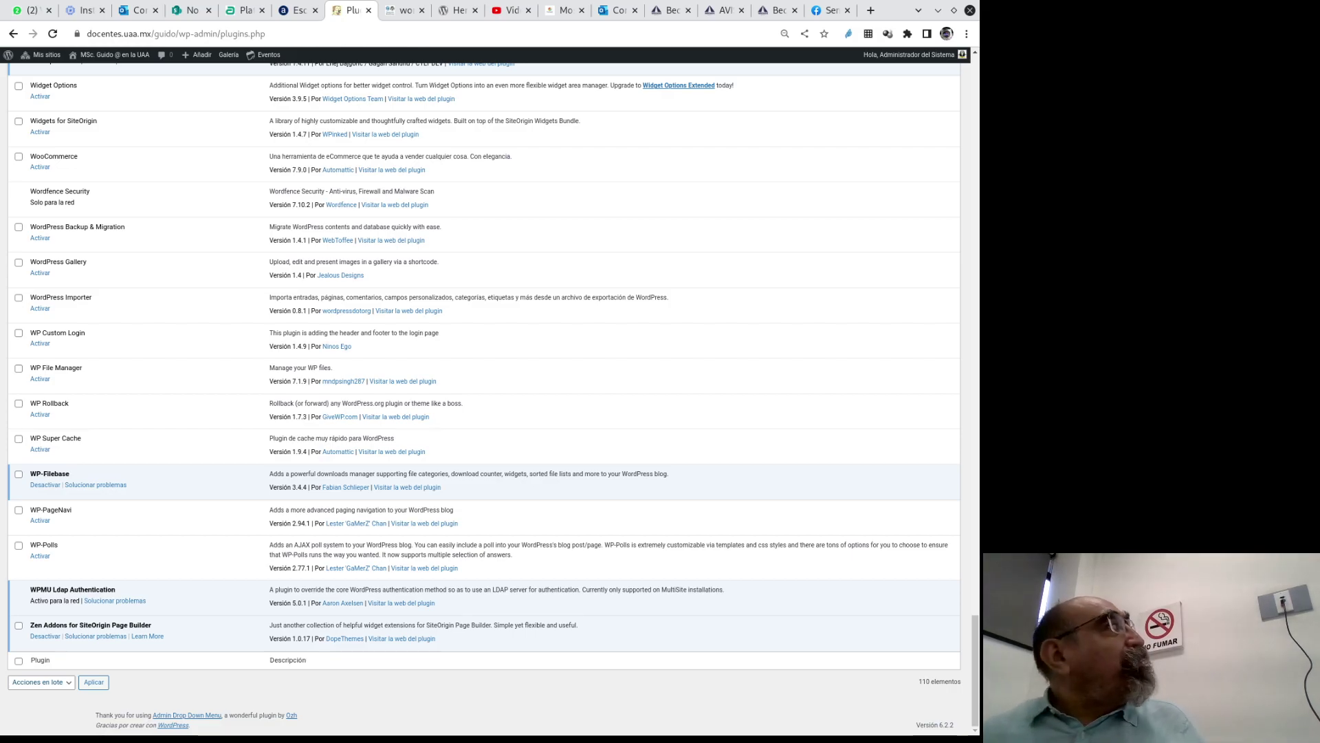
- Activate the selected plugins with the bulk action Activar, and filter the list to the active plugins to review them
click(39, 706)
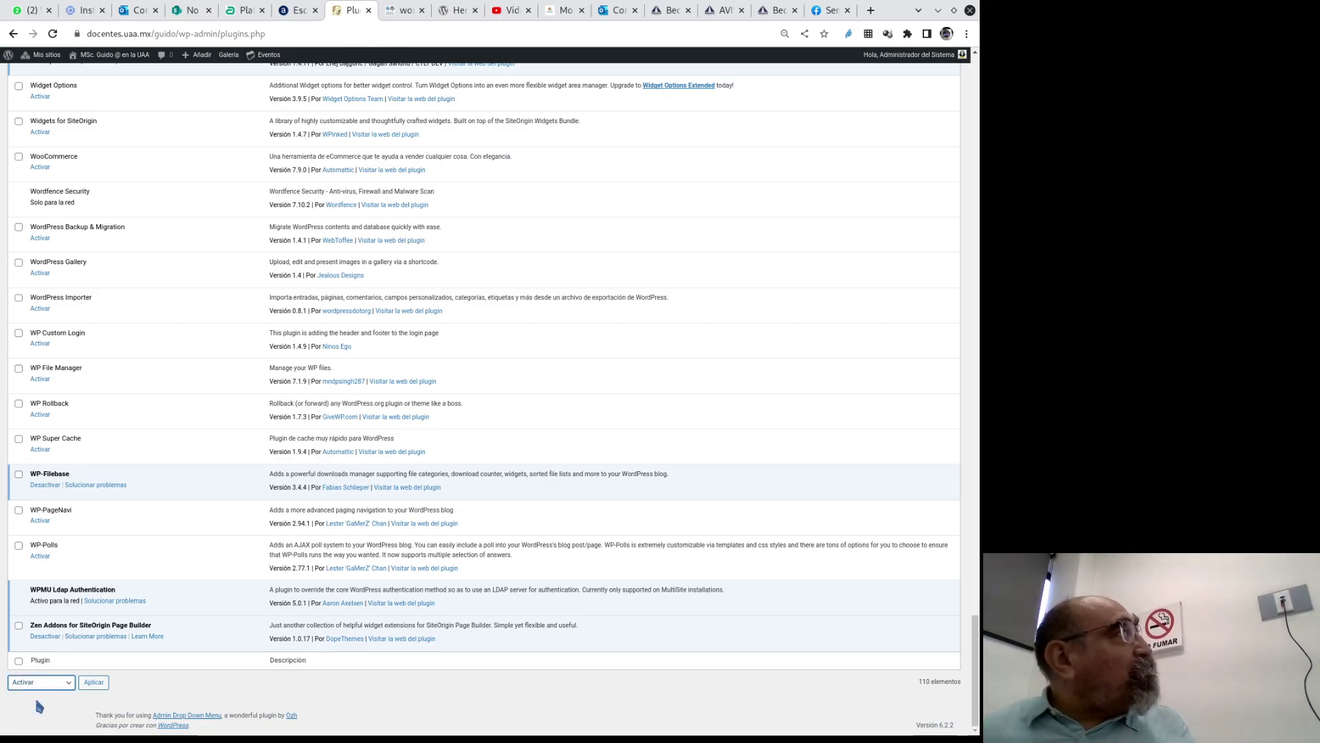
click(96, 685)
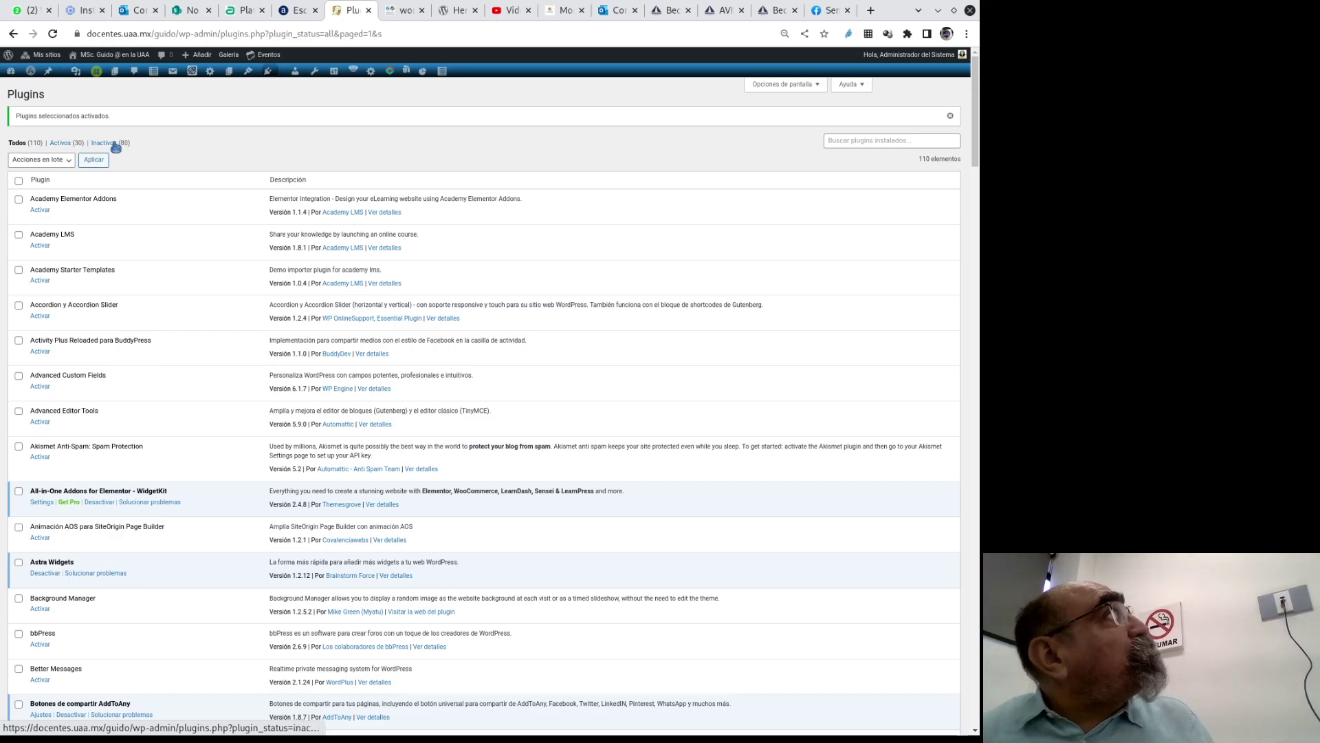
click(66, 144)
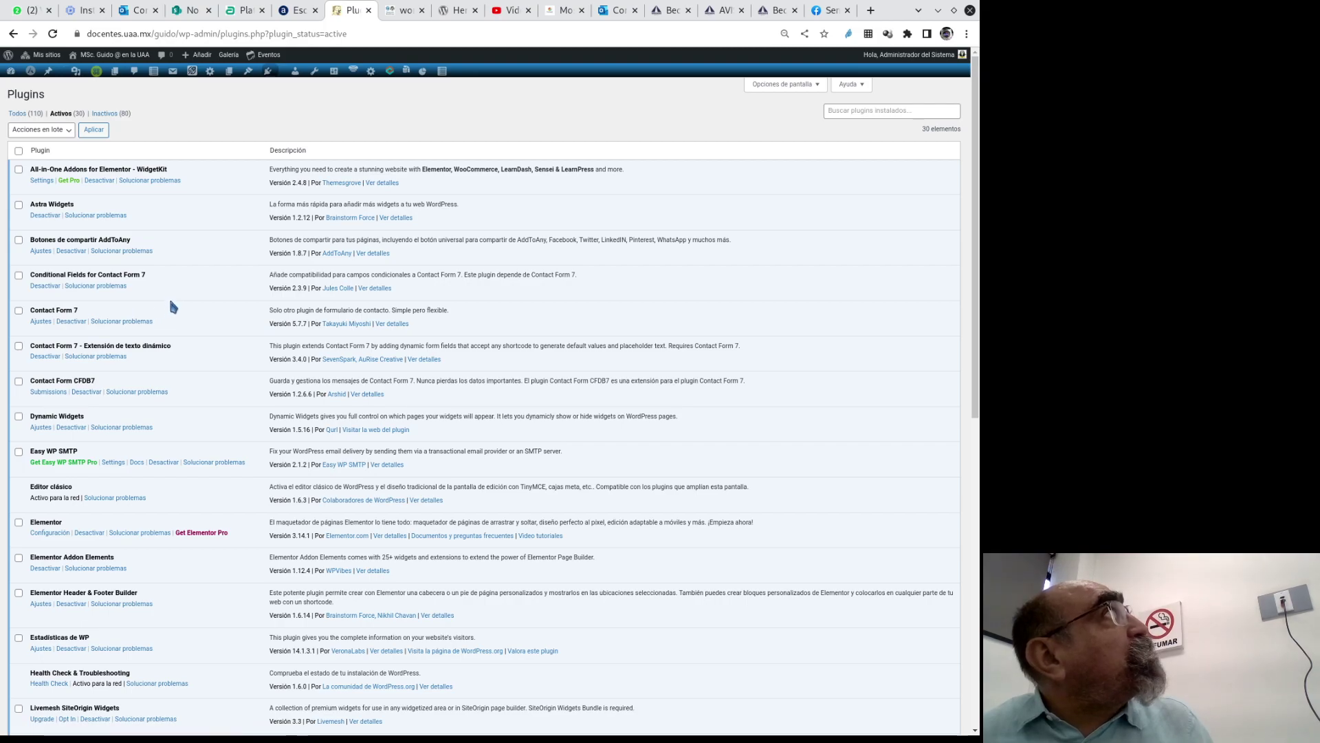
scroll(169, 318, down, 10)
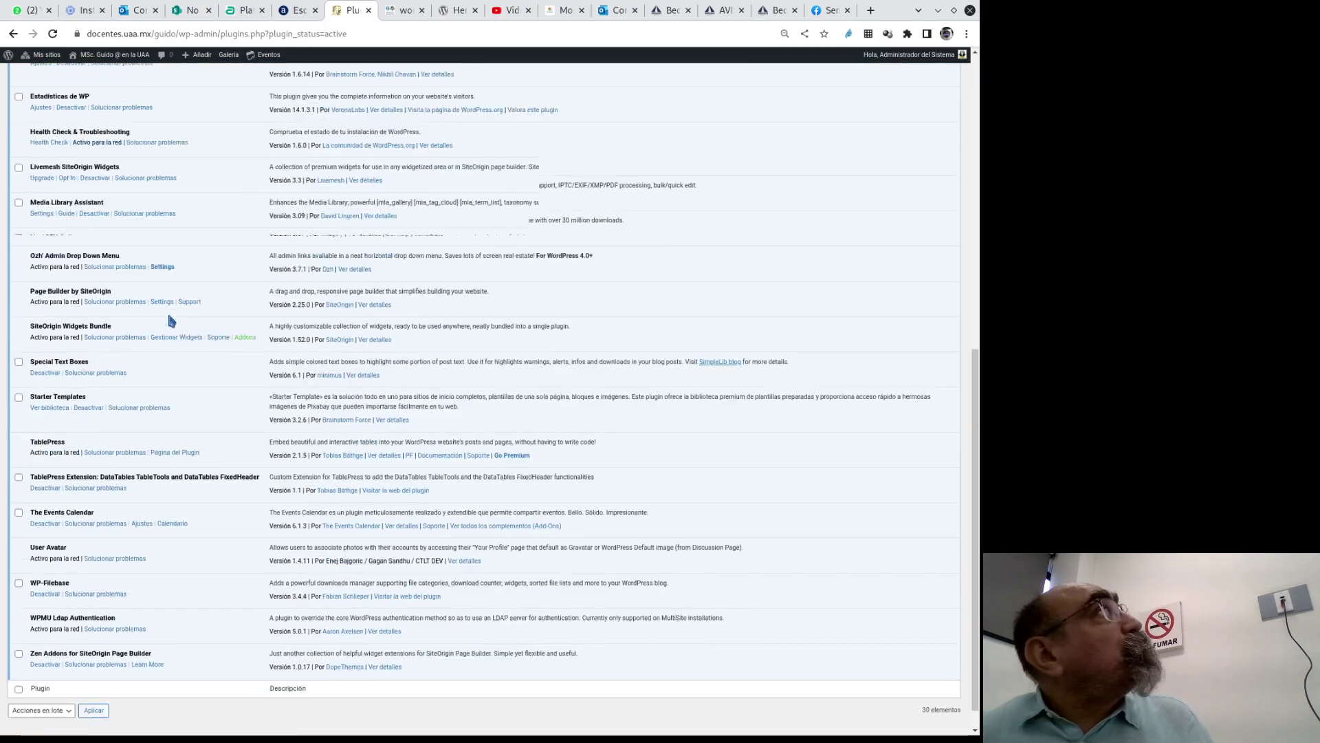
- Filter the plugin list to the inactive plugins (Inactivos) and look through the whole list
scroll(170, 320, up, 10)
mouse_move(76, 70)
click(117, 113)
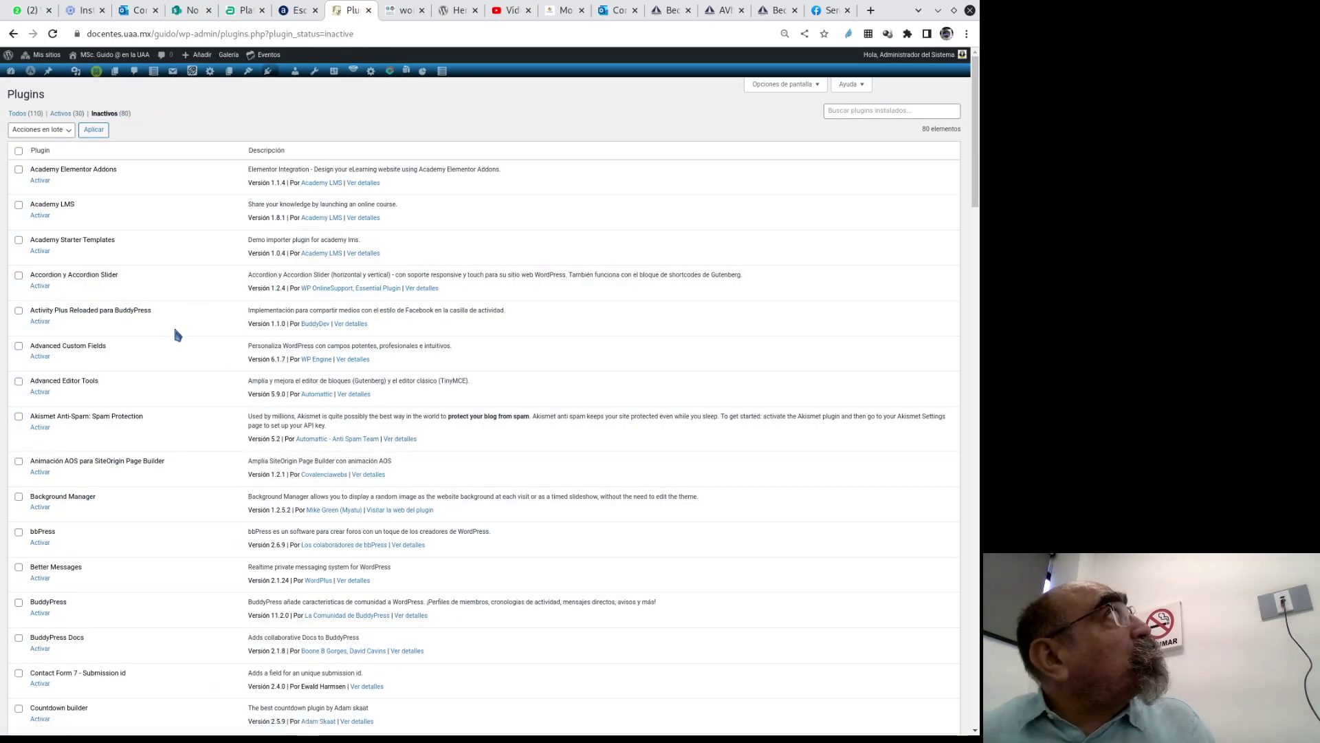
scroll(171, 372, down, 8)
scroll(173, 382, down, 15)
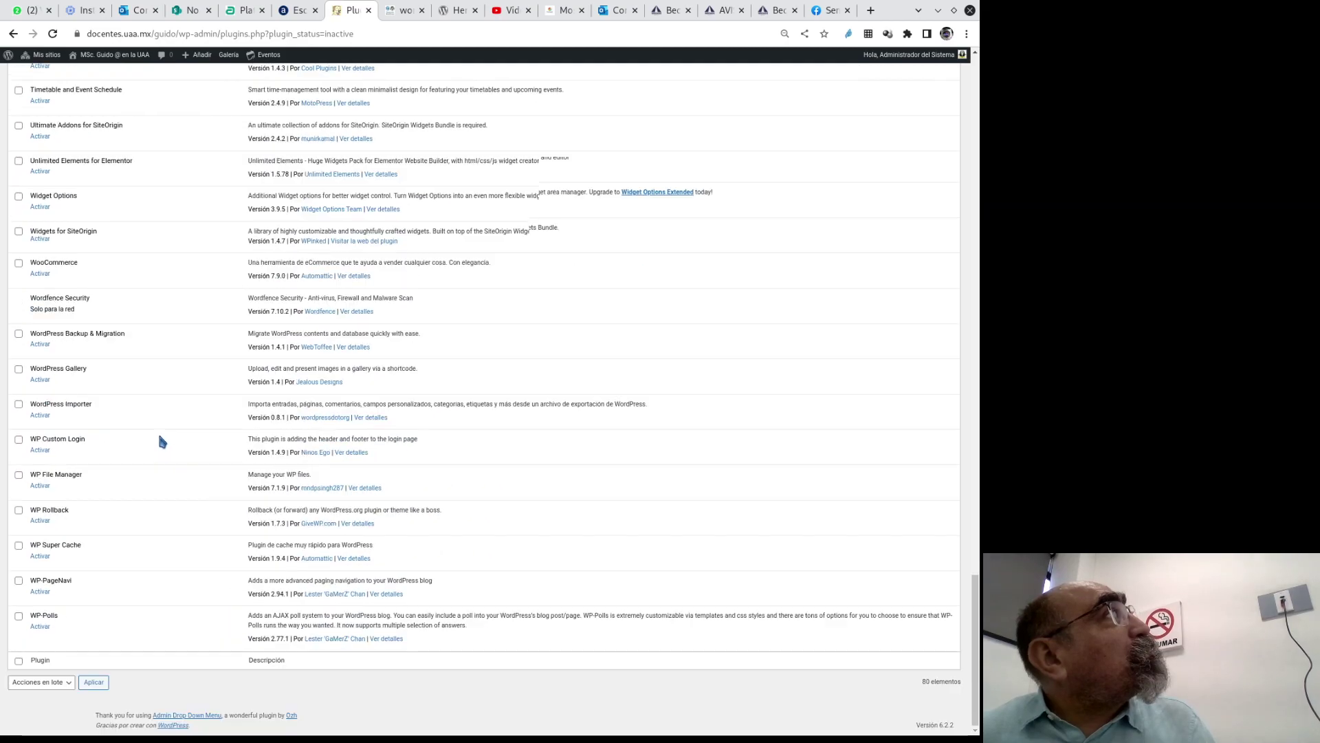
scroll(152, 466, up, 20)
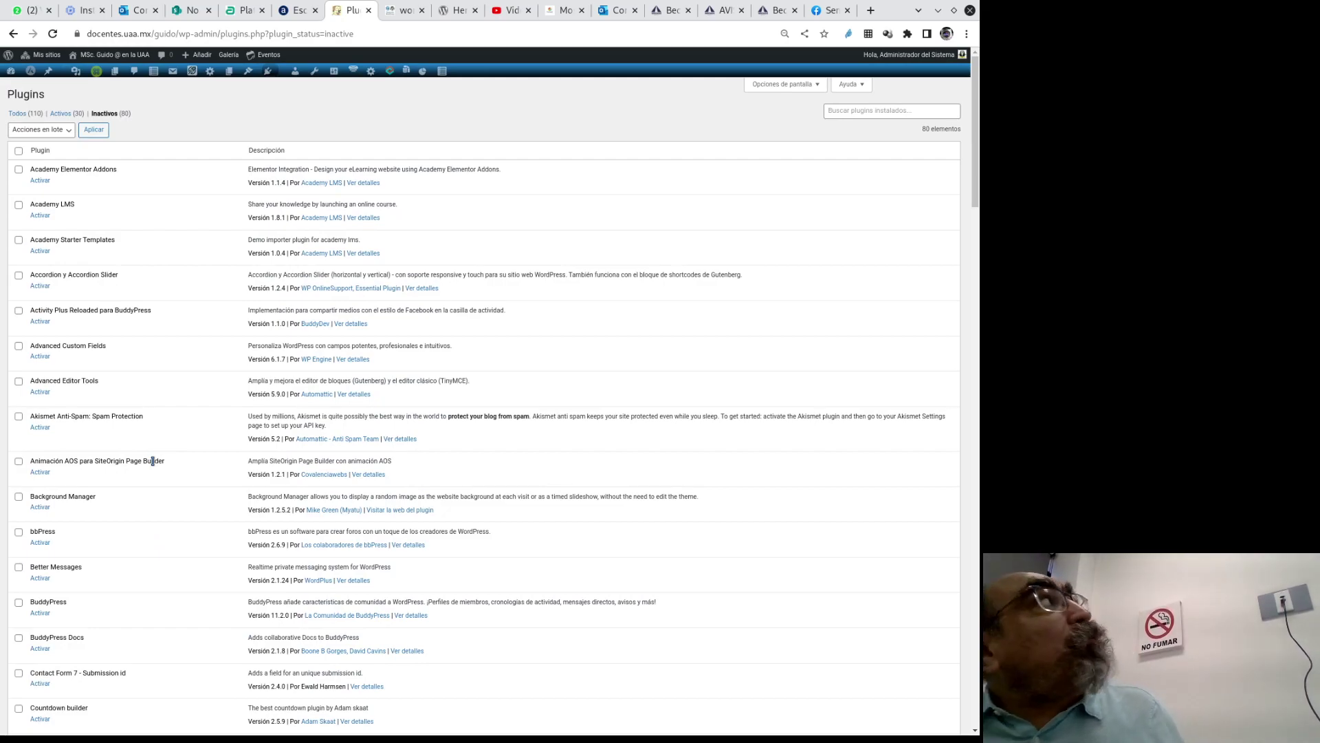
mouse_move(41, 55)
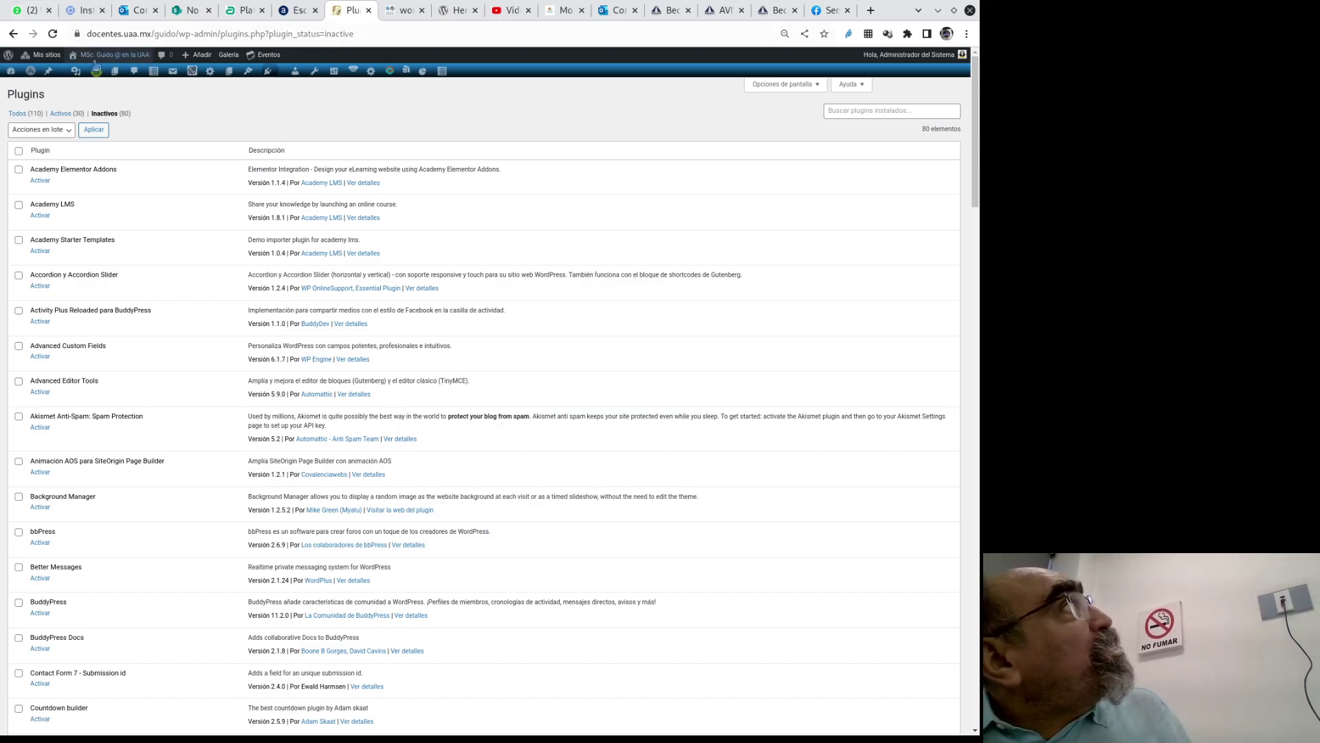
mouse_move(97, 72)
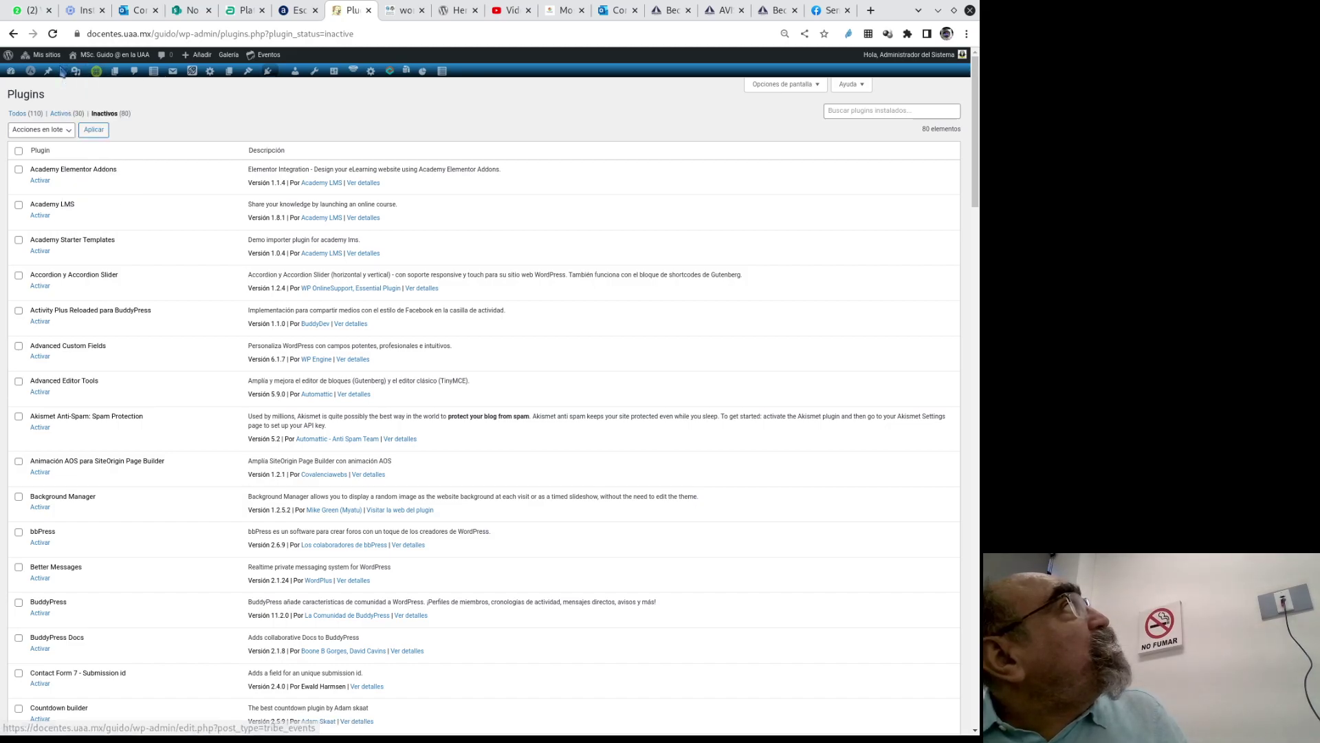
mouse_move(60, 80)
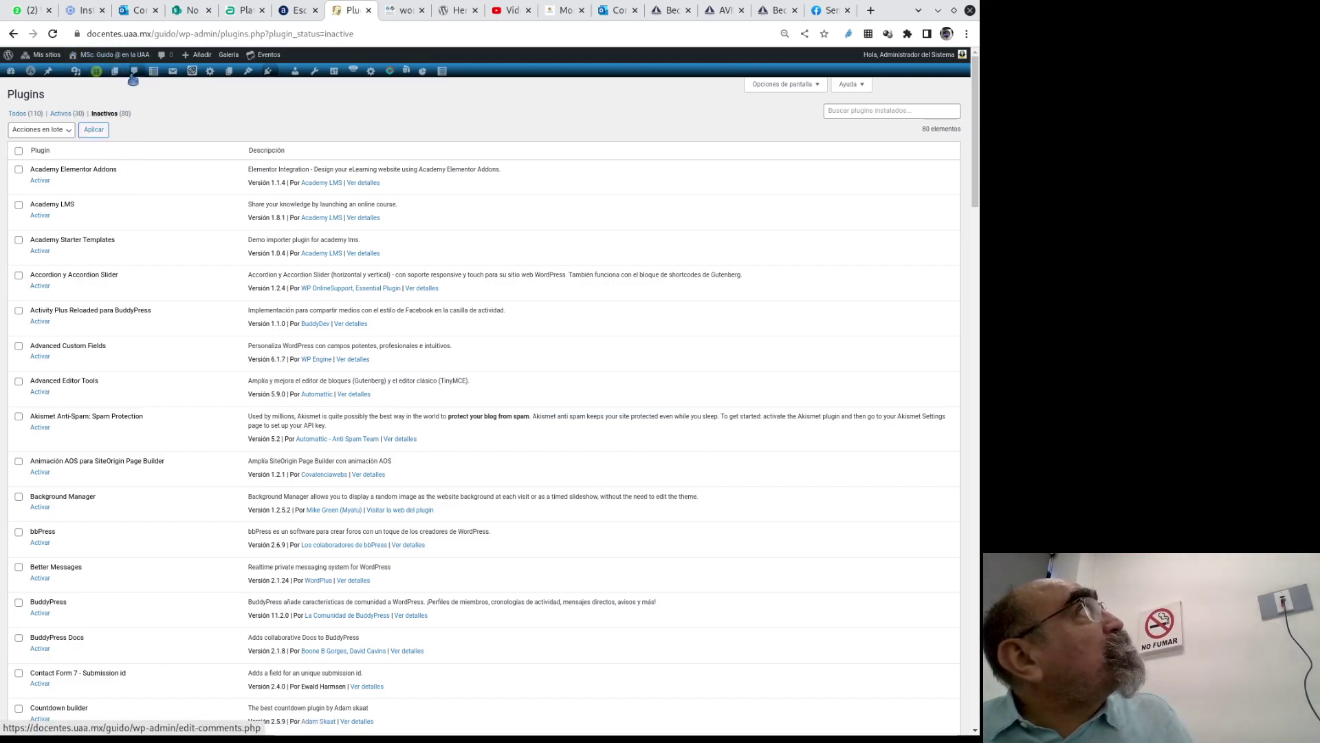
mouse_move(155, 74)
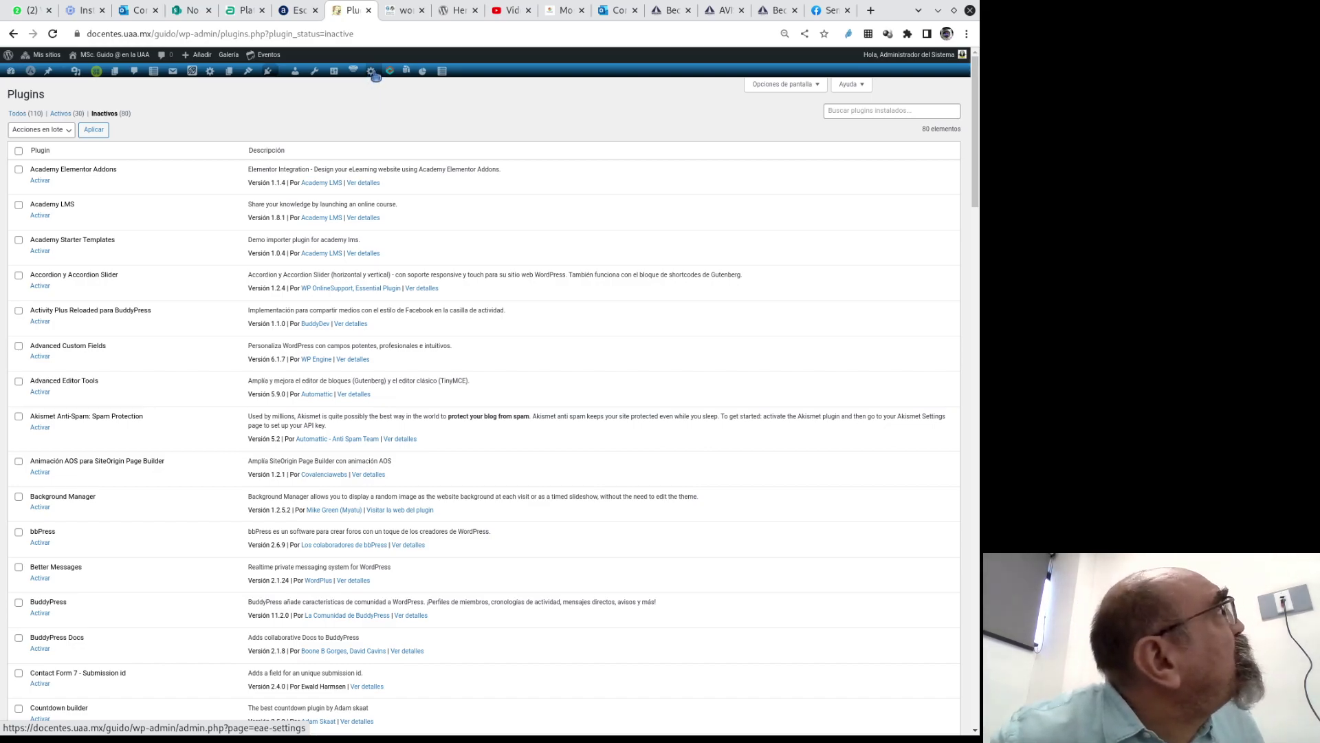
- Open the Resumen page of Estadísticas and examine its visit charts, search engine referrals, main pages, recent visitors, devices and top referrers
mouse_move(397, 74)
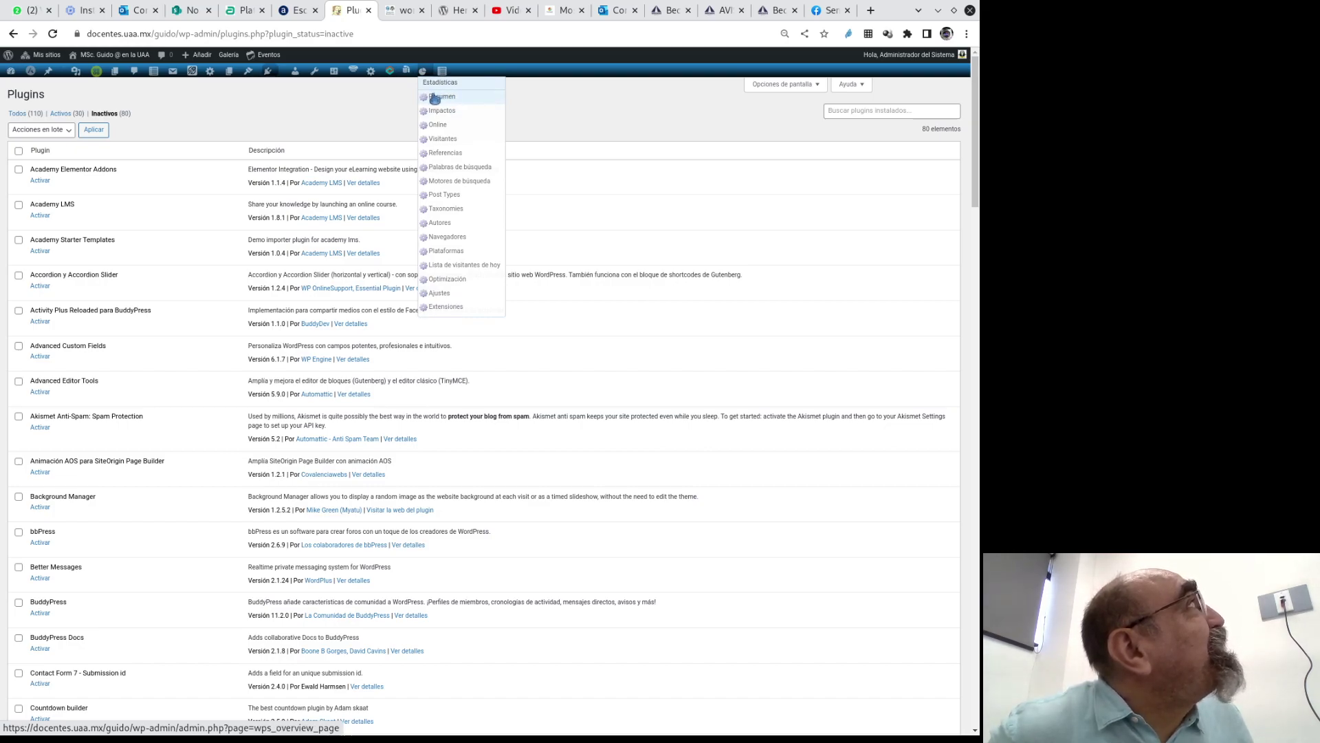
click(431, 100)
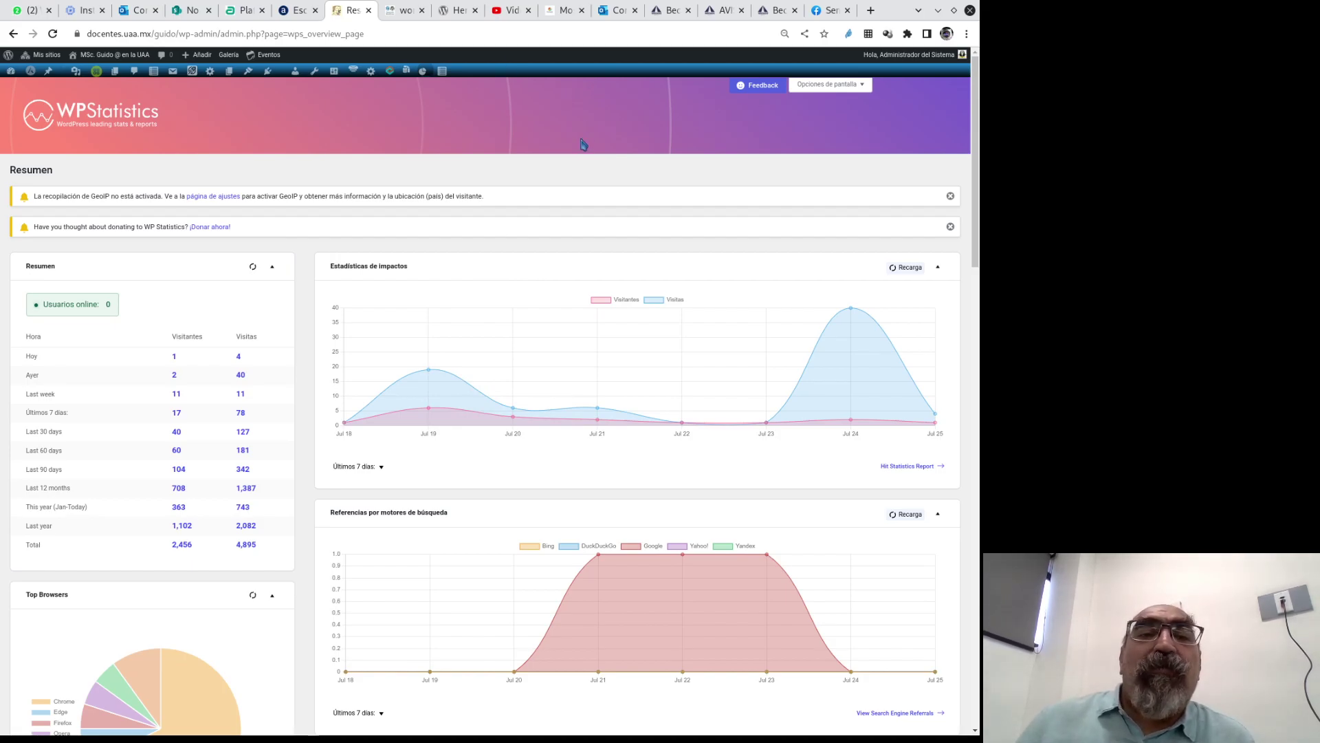
scroll(563, 328, down, 1)
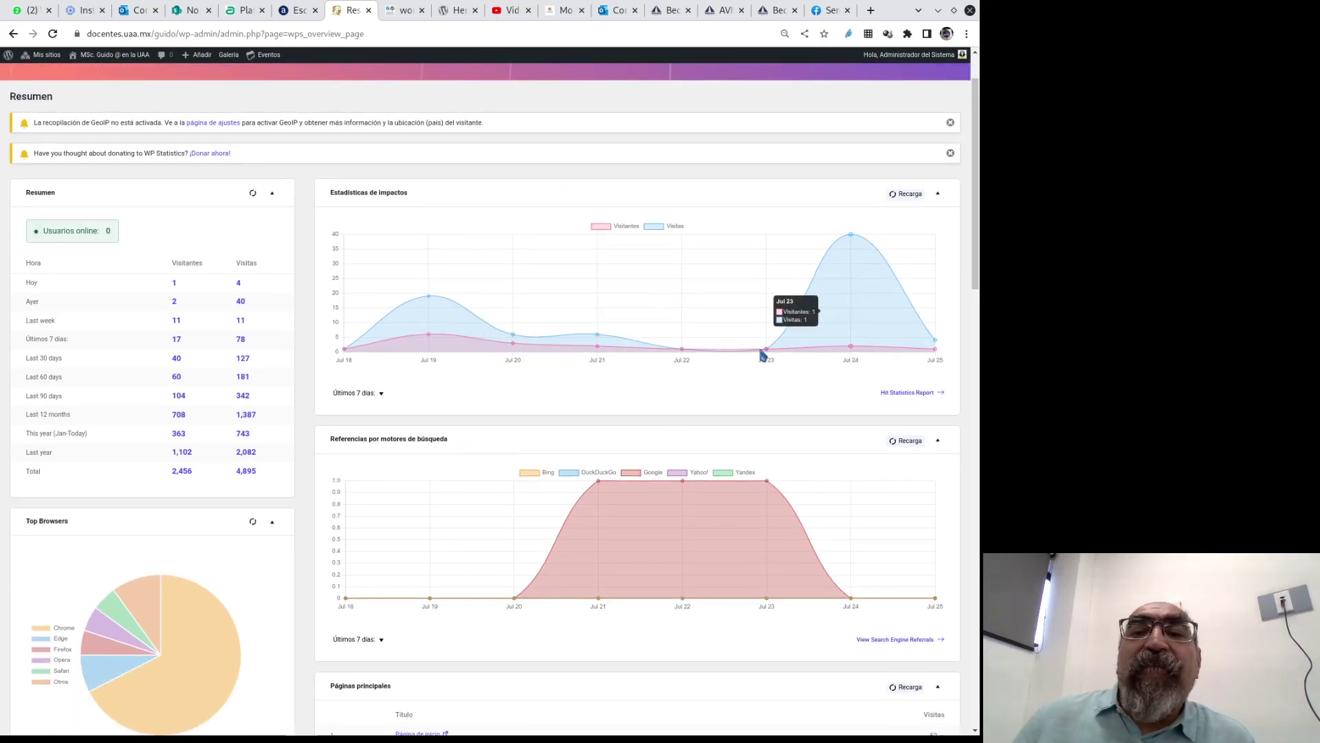
scroll(482, 421, down, 4)
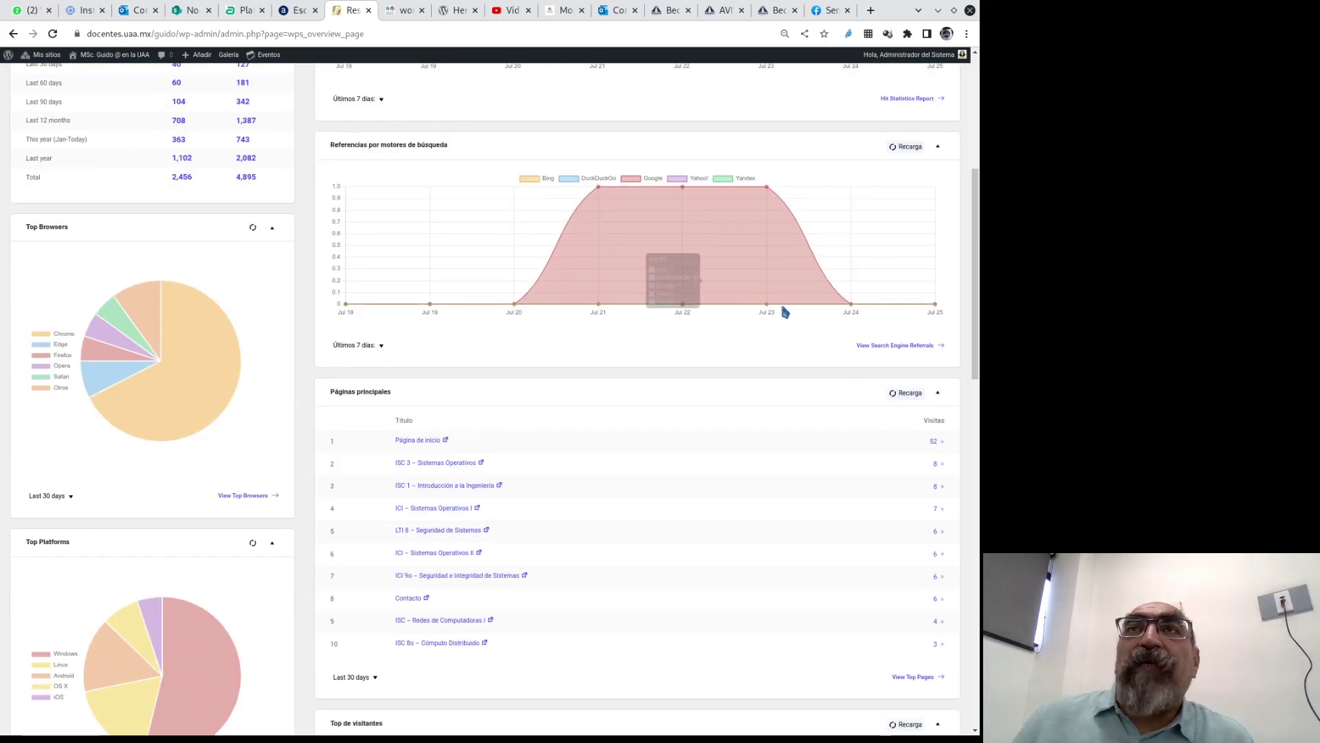
mouse_move(219, 382)
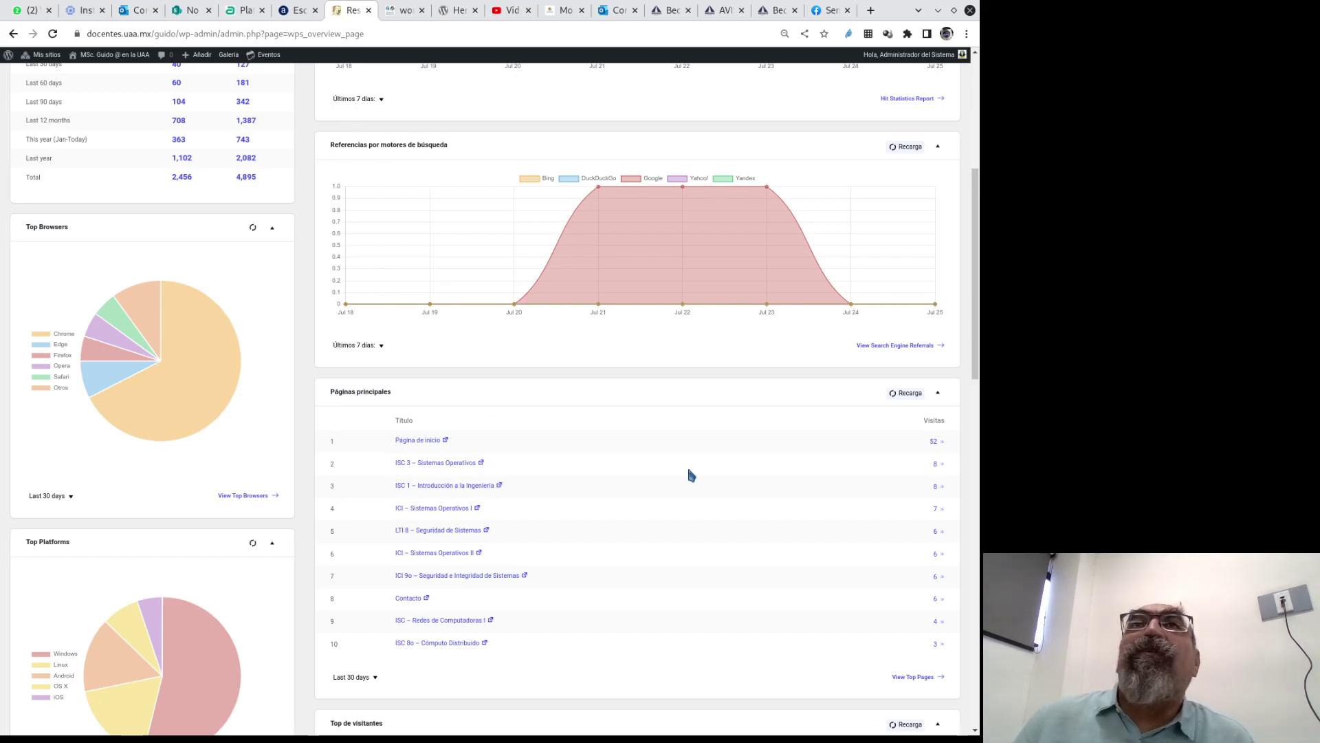
scroll(691, 475, down, 10)
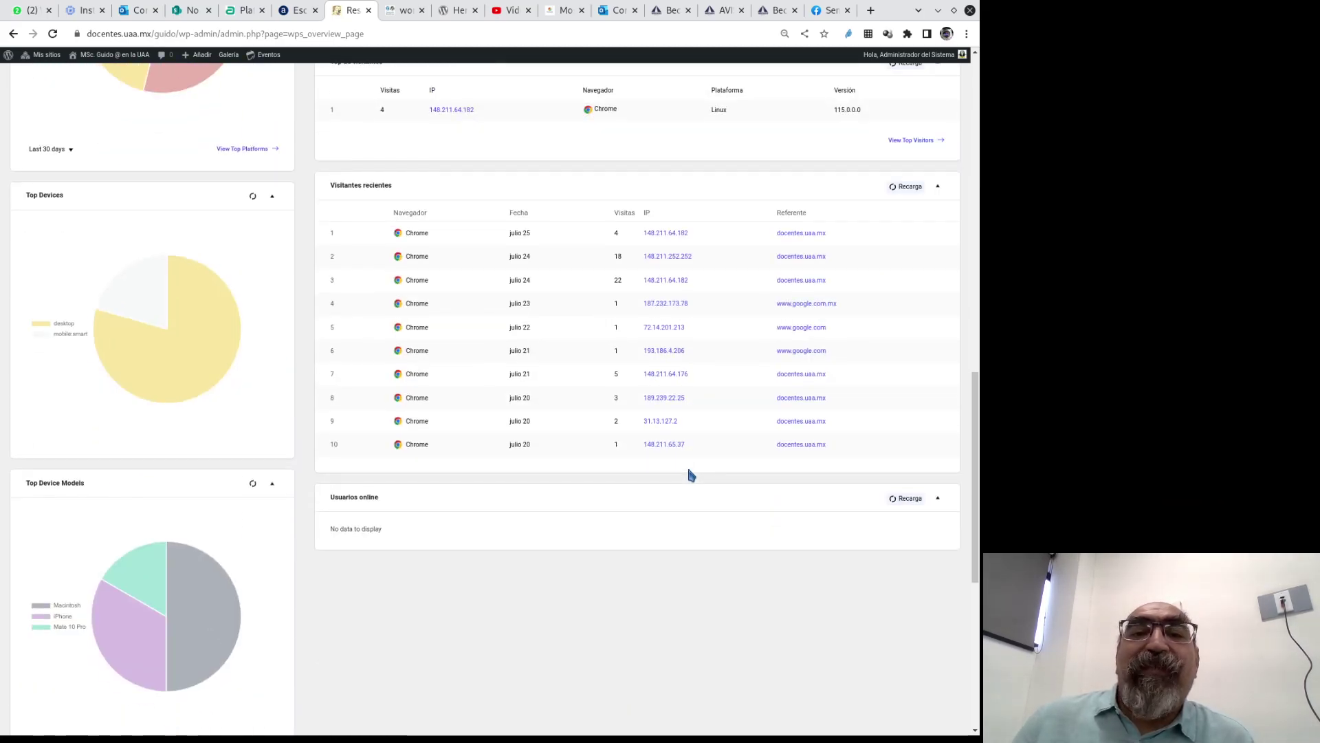
scroll(691, 474, down, 7)
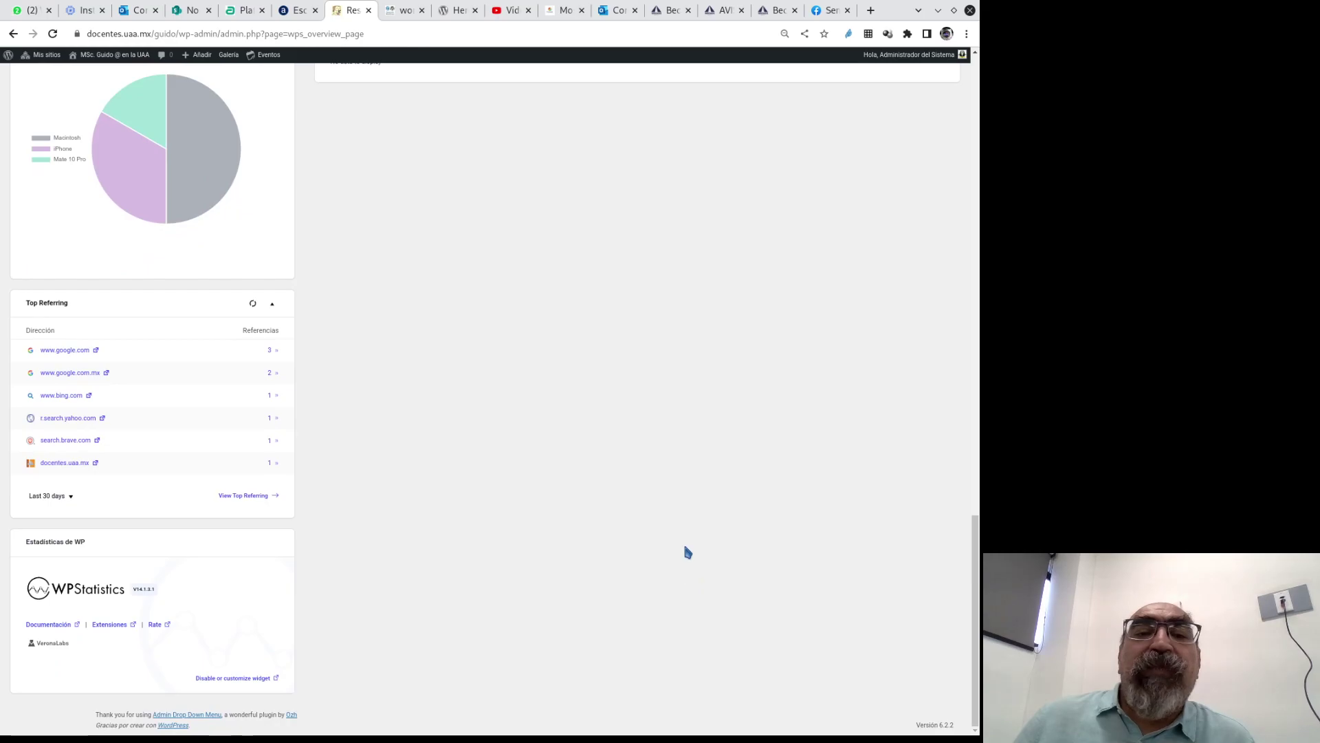
scroll(686, 544, up, 20)
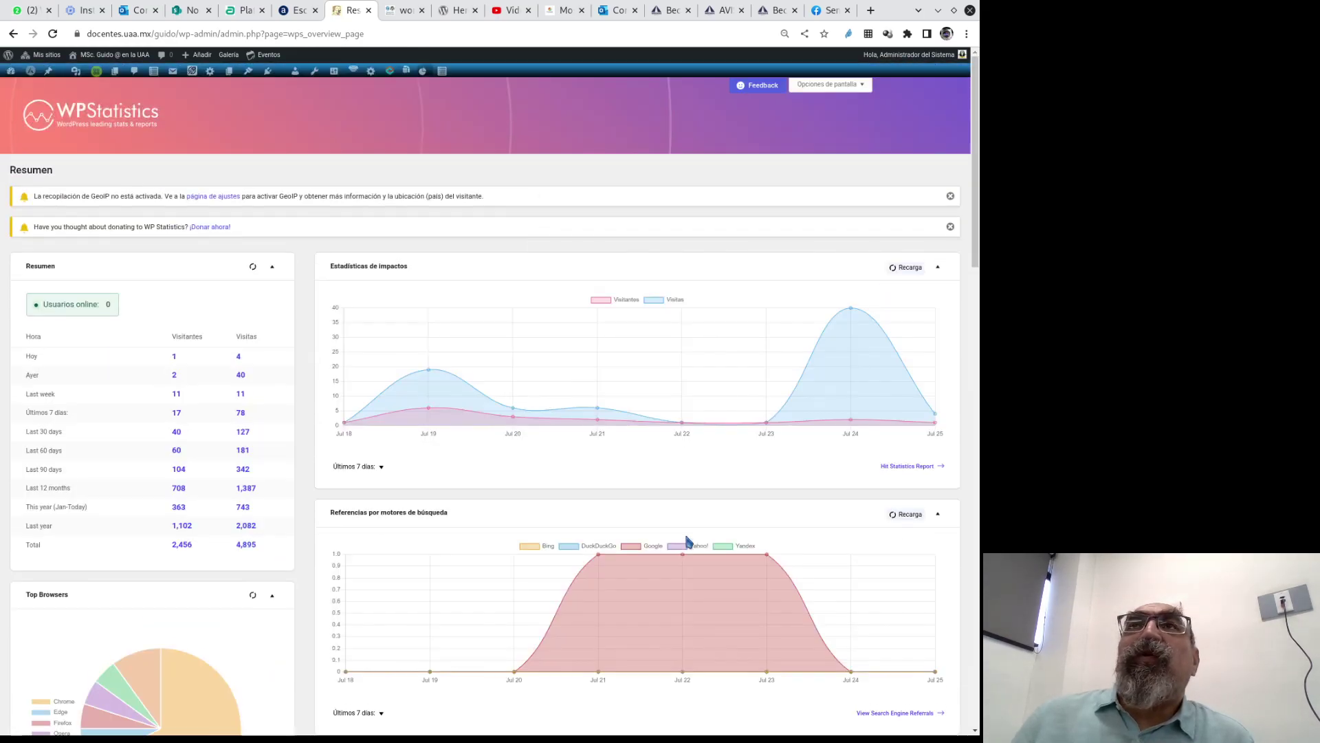